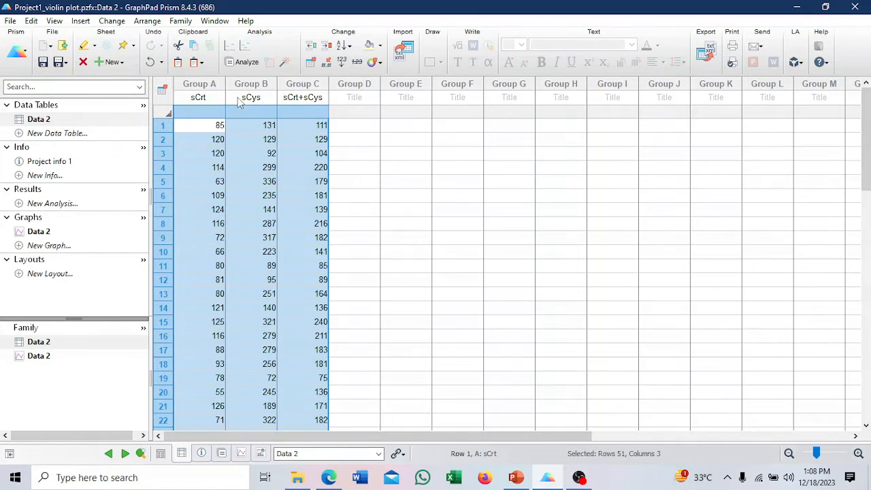
Open the Data 2 graph and change its type to a vertical violin plot, with violin plot only and truncation off.
left_click(35, 233)
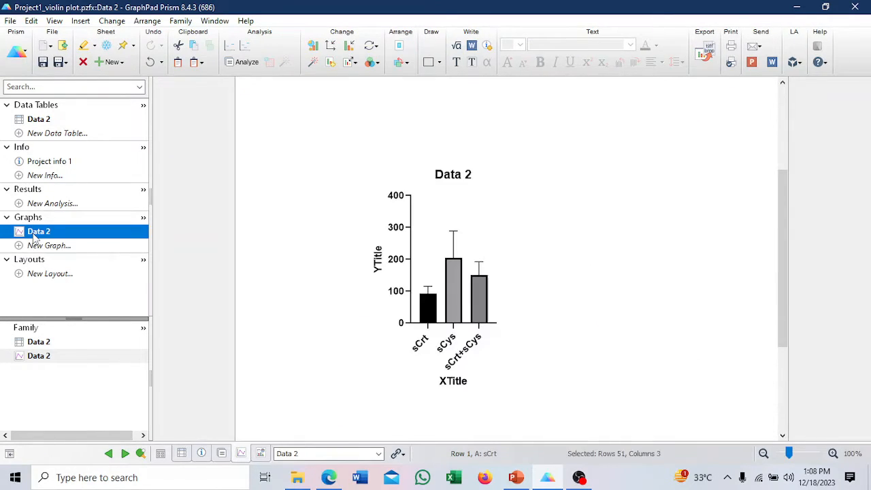
mouse_move(447, 245)
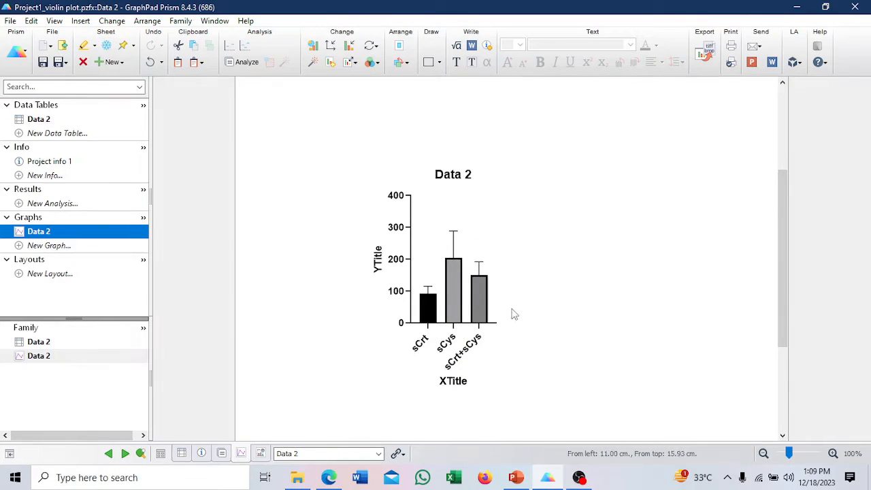
mouse_move(457, 308)
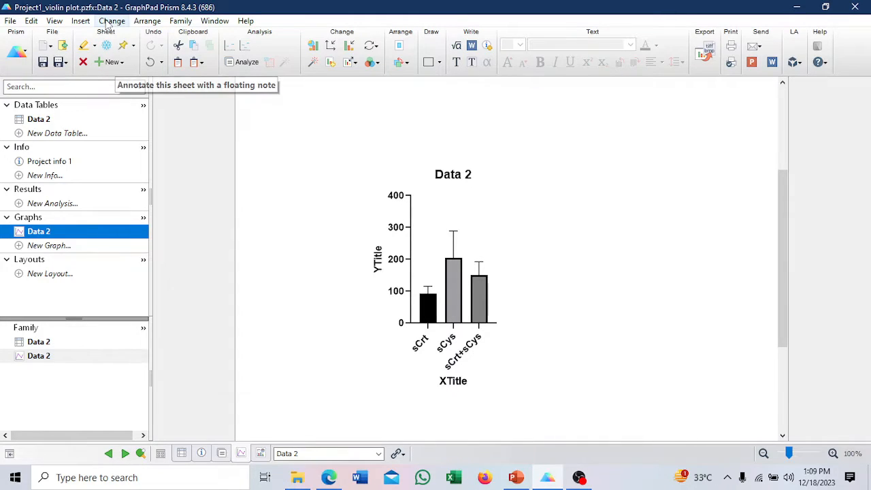
left_click(111, 21)
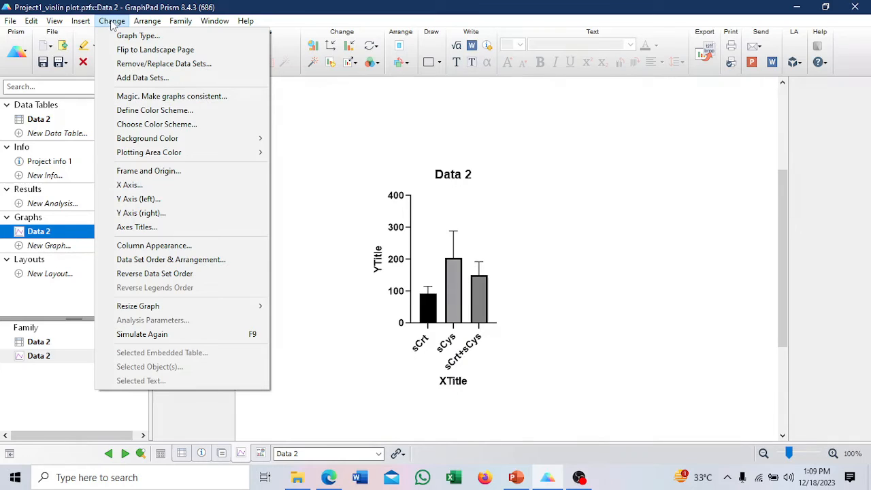
left_click(146, 41)
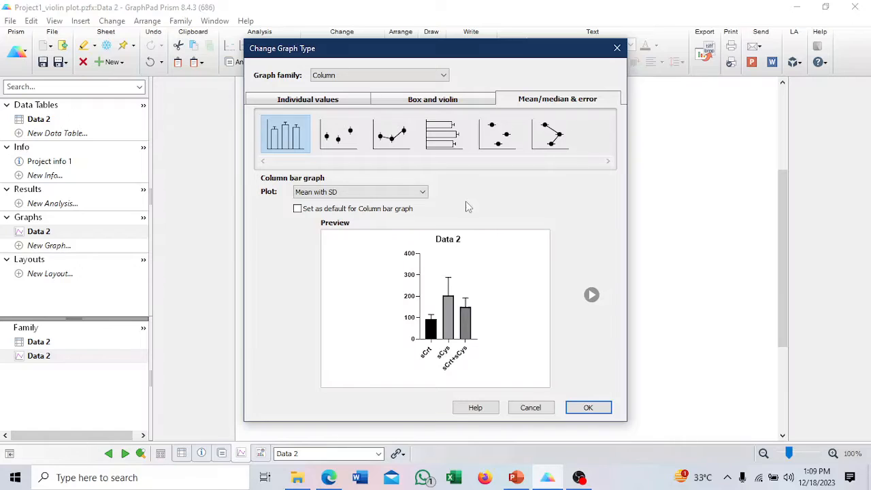
left_click(445, 102)
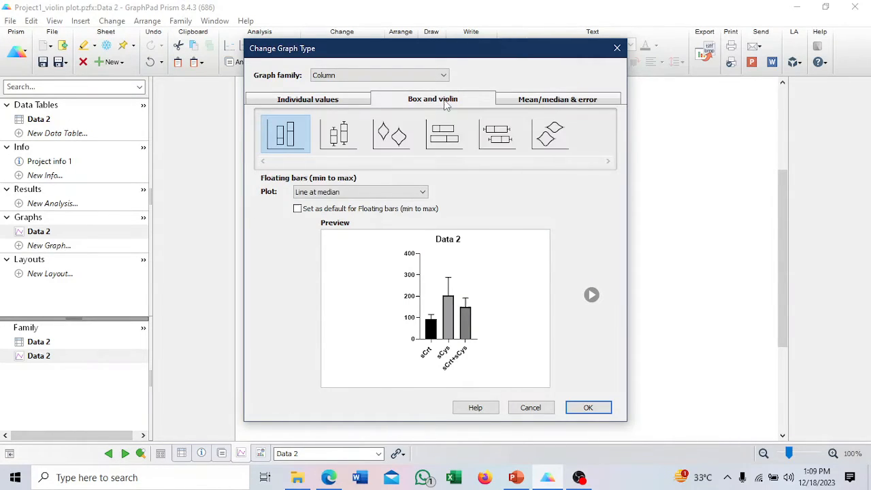
left_click(387, 137)
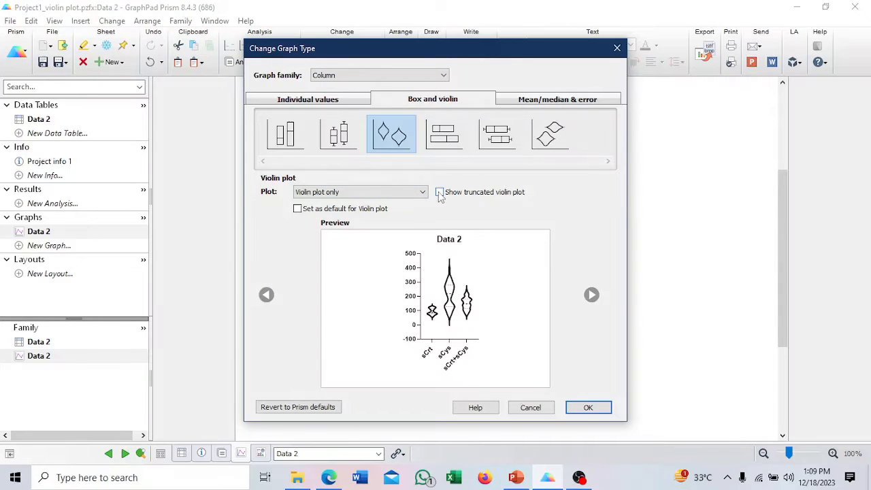
left_click(439, 193)
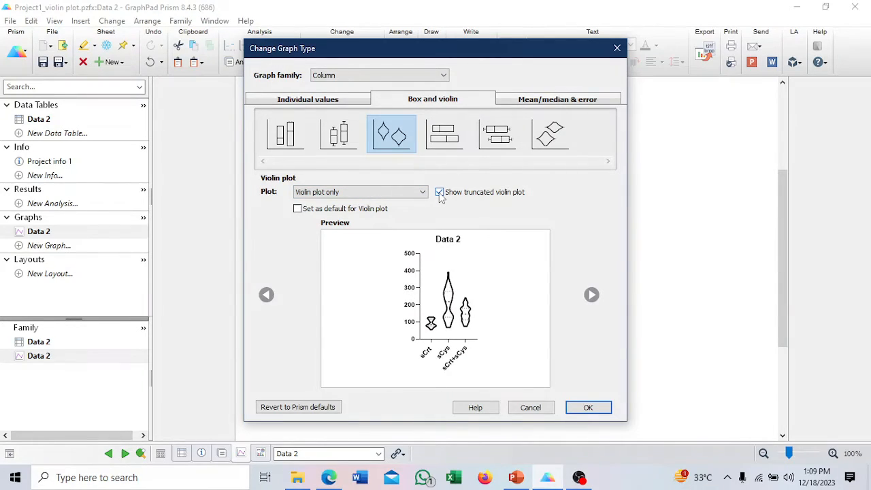
left_click(440, 192)
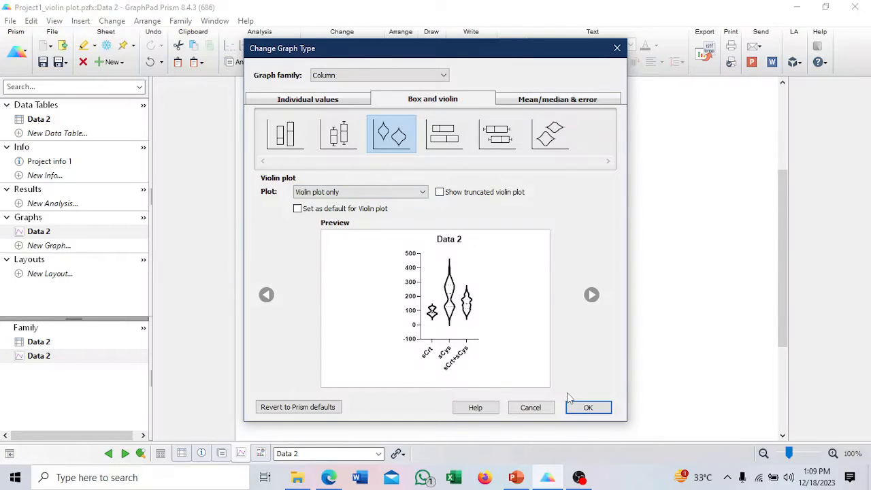
left_click(590, 408)
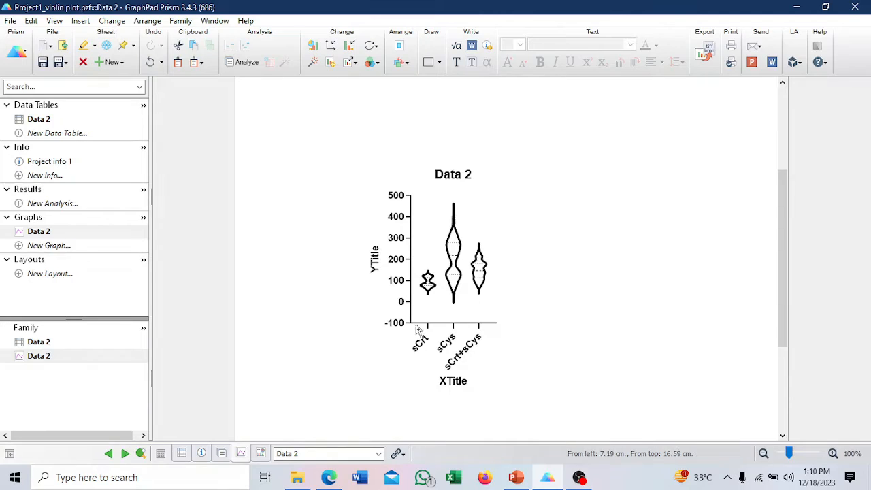
Format the graph's axes with a Wide shape and the Offset X & Y axes frame style.
left_click(408, 298)
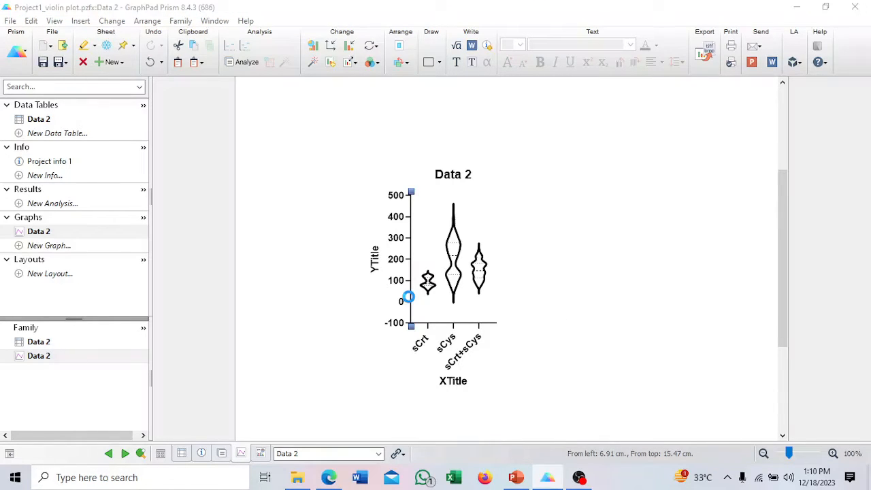
double_click(409, 297)
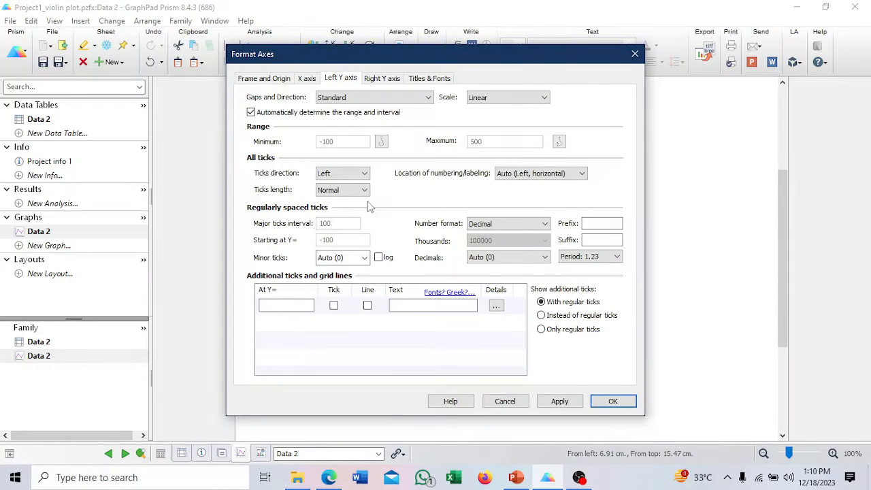
left_click(268, 80)
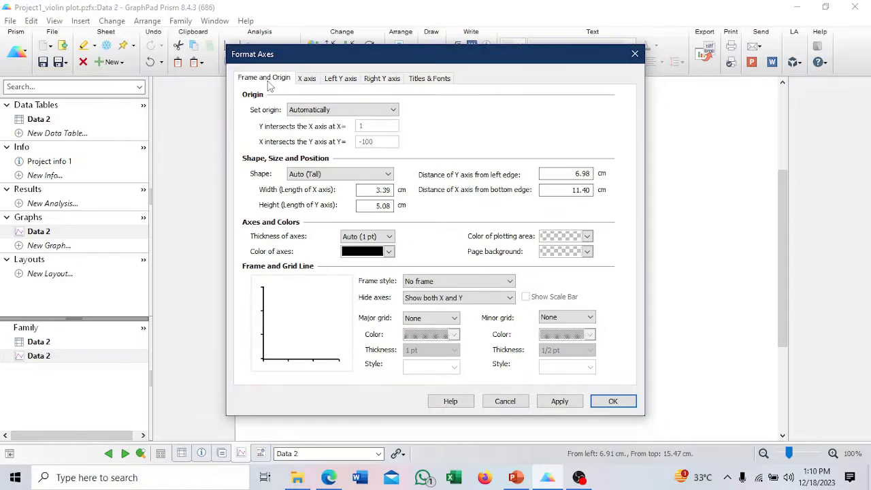
left_click(325, 175)
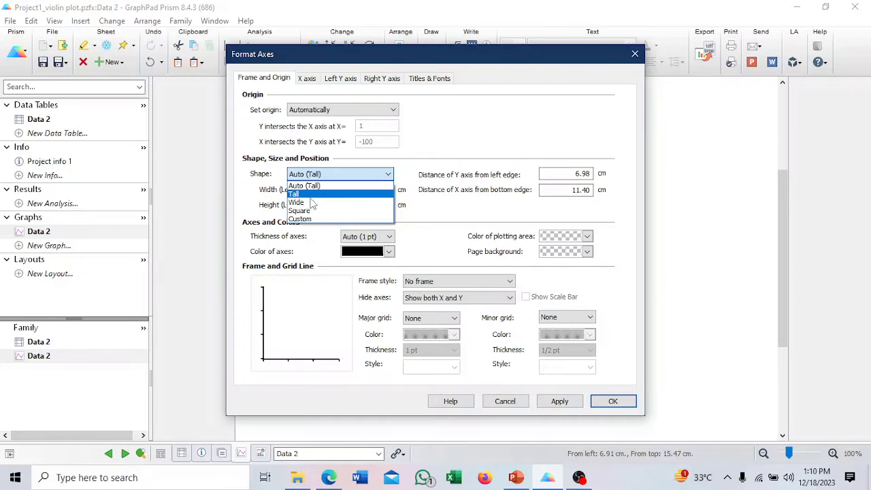
left_click(314, 203)
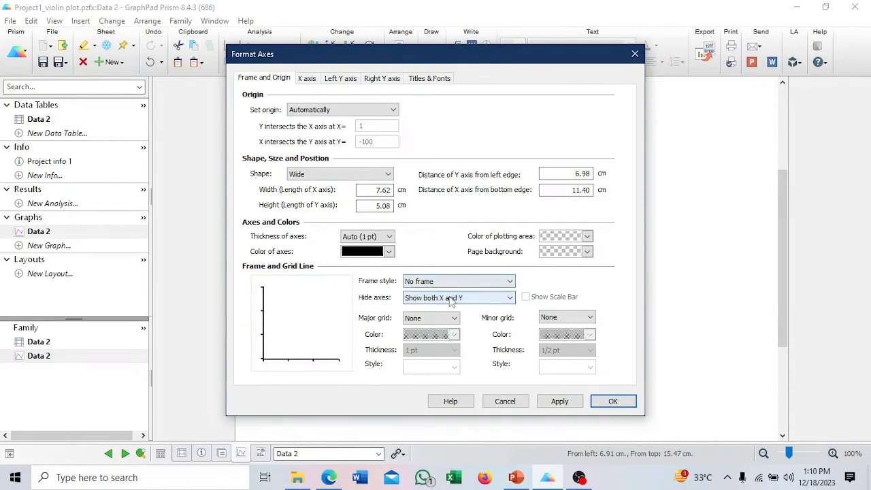
left_click(436, 283)
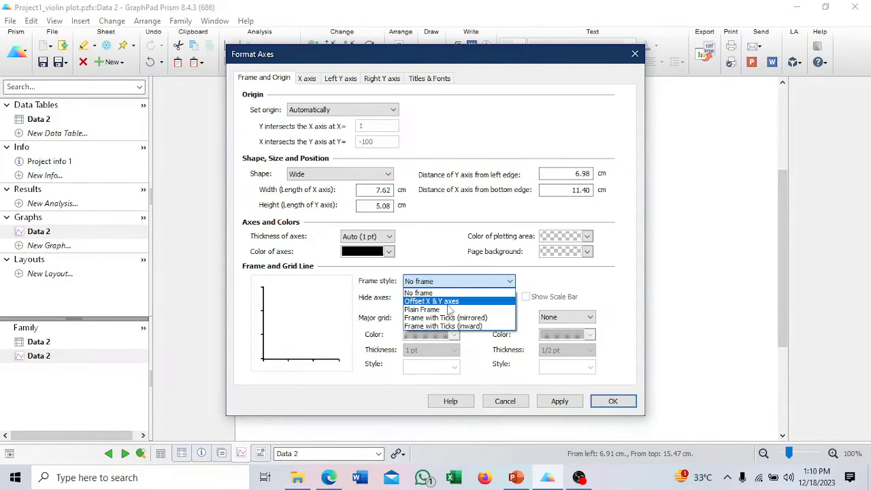
left_click(445, 303)
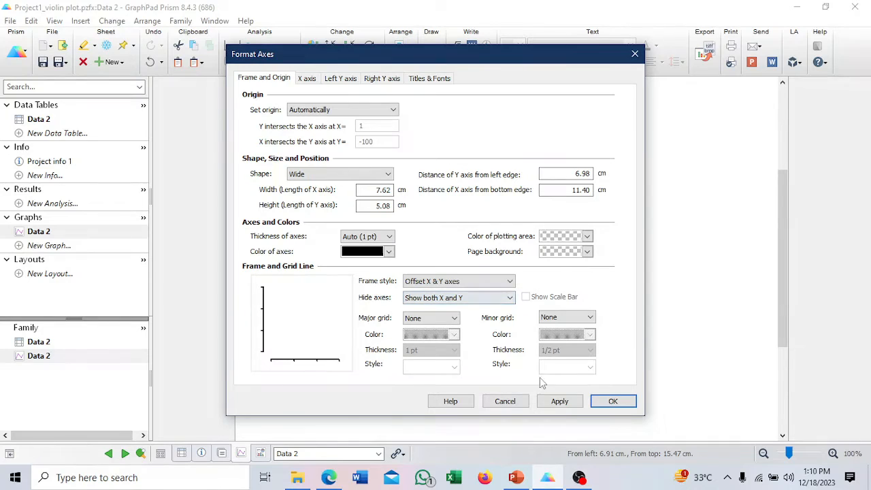
left_click(568, 405)
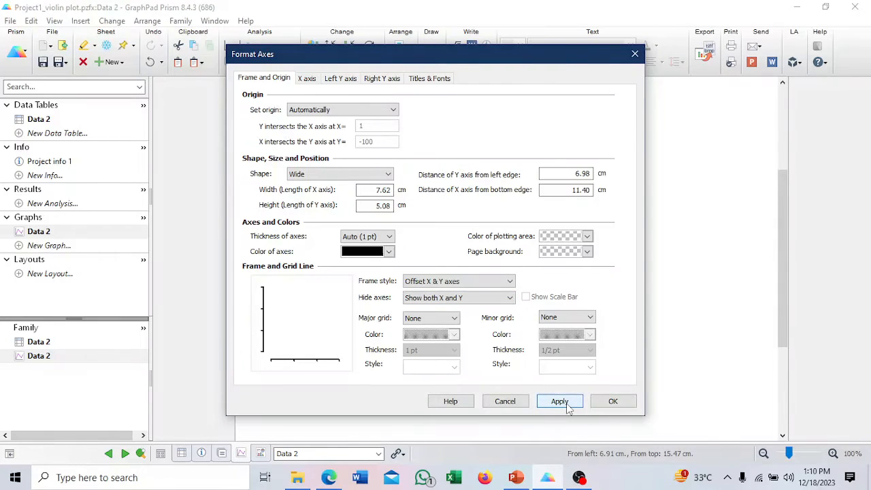
left_click(612, 400)
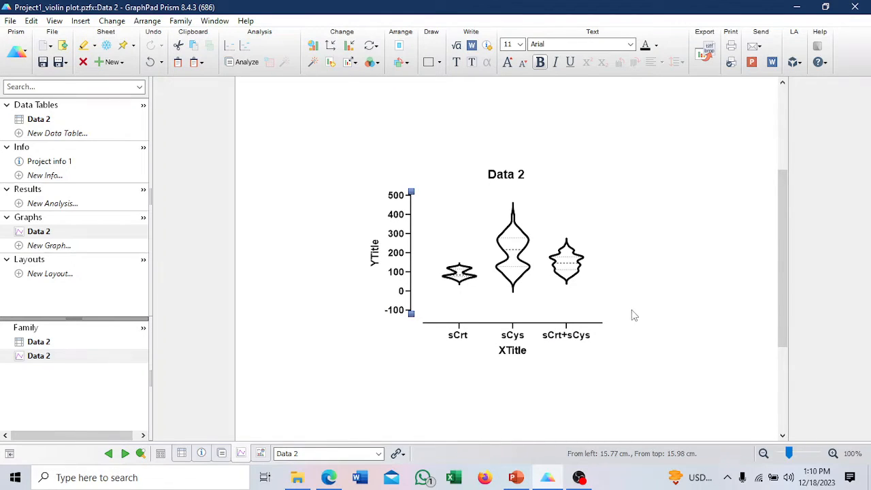
Format the sCys violin with 1 pt quartile lines and a solid 1 pt median line.
mouse_move(510, 236)
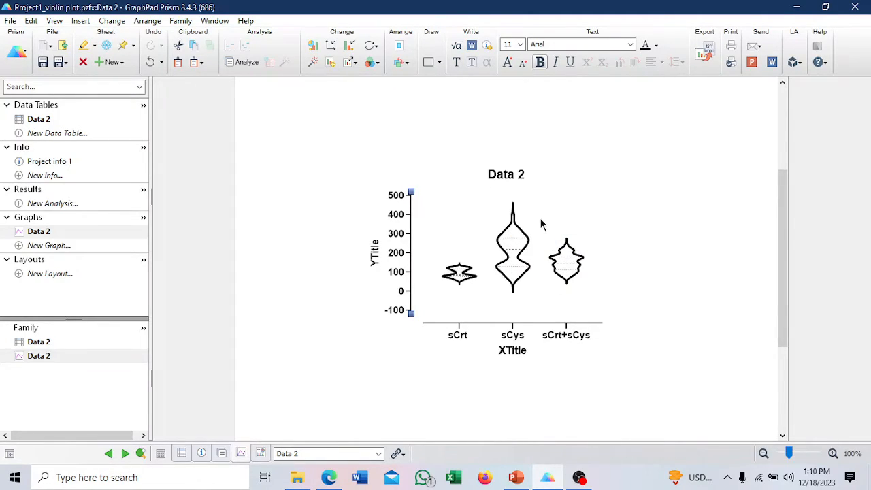
mouse_move(513, 259)
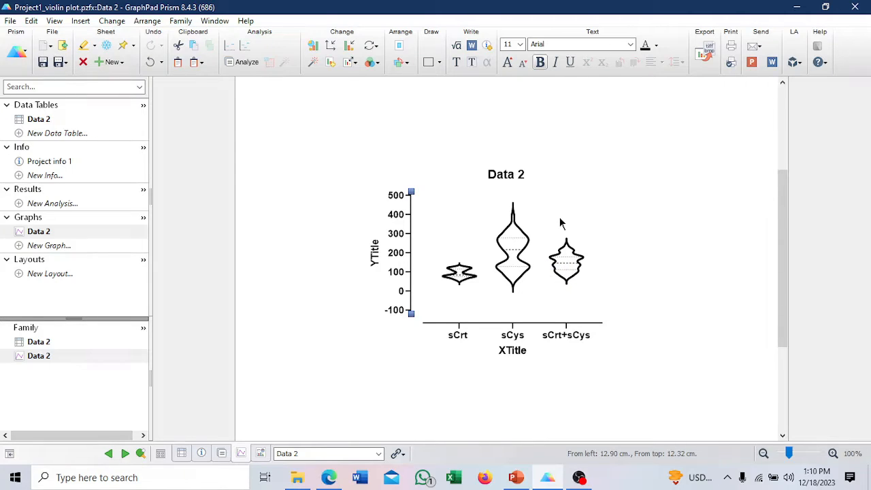
double_click(510, 250)
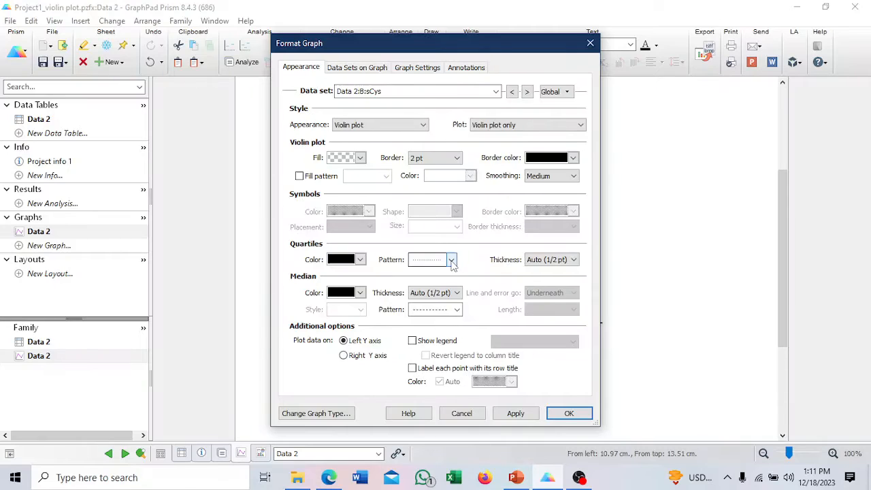
left_click(549, 261)
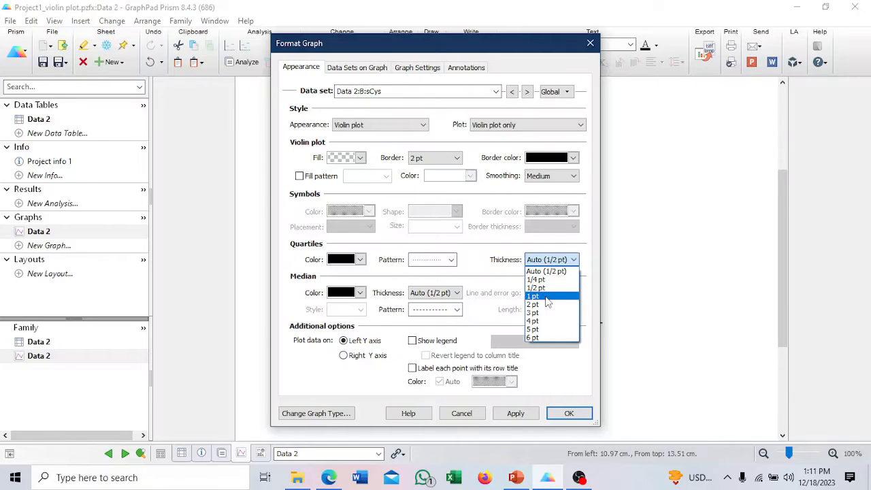
left_click(545, 297)
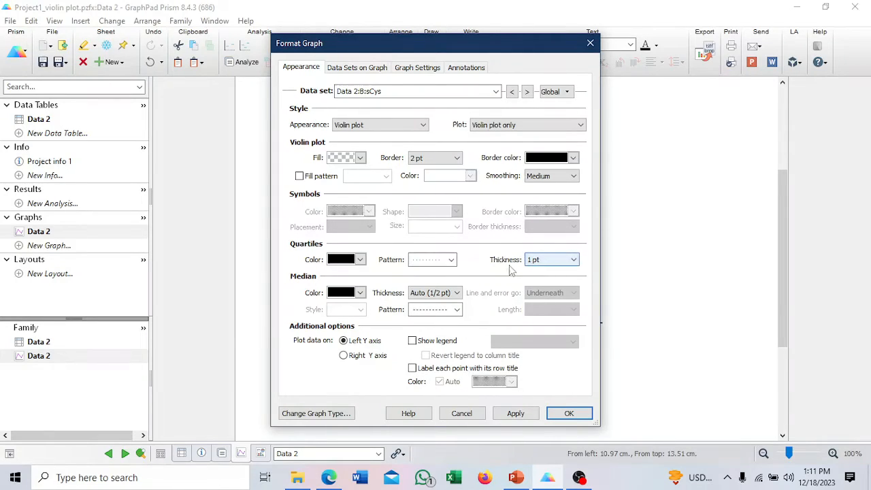
left_click(457, 310)
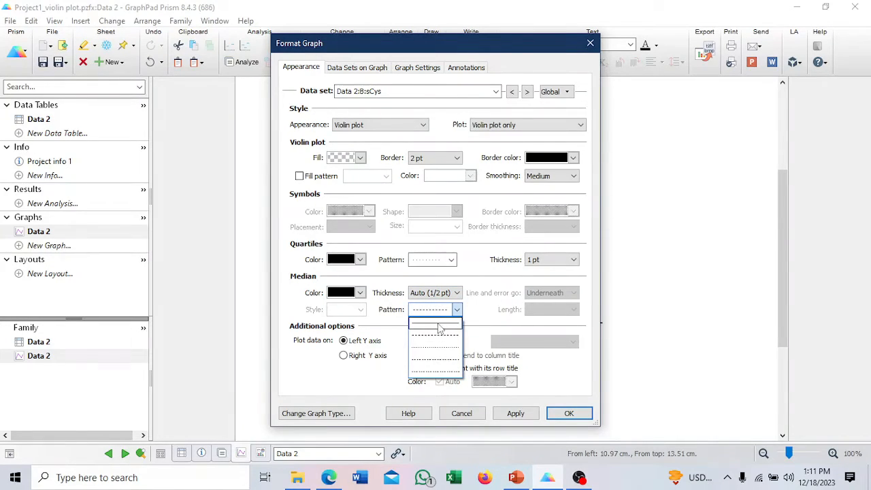
left_click(432, 326)
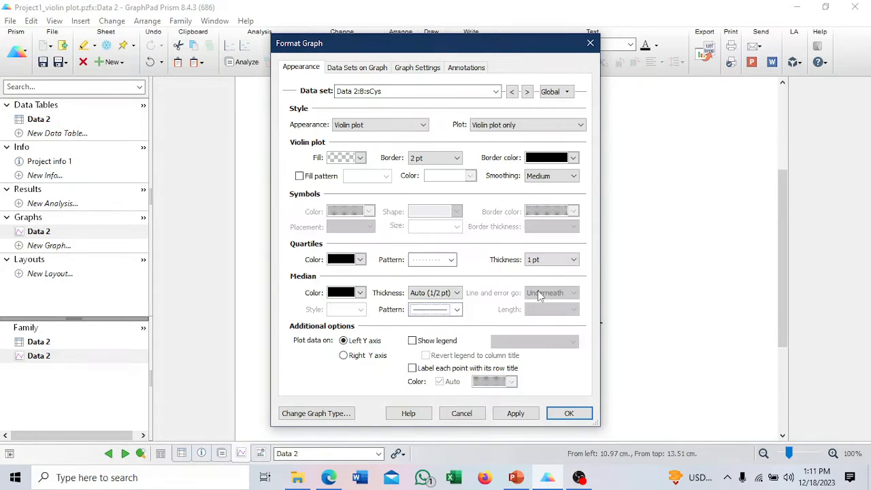
left_click(454, 294)
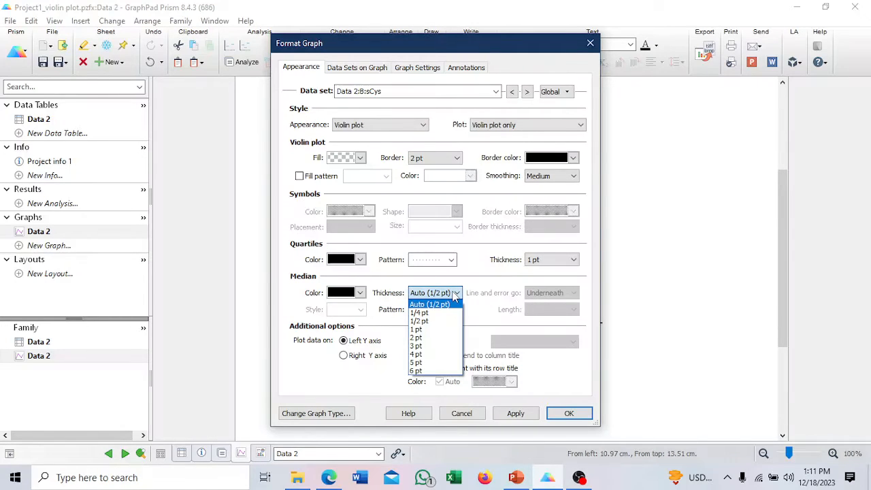
left_click(416, 330)
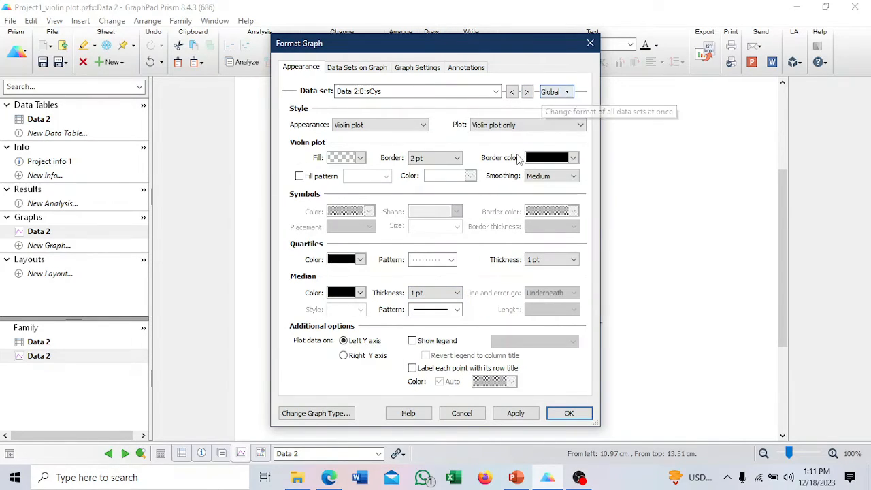
Set the quartile and median line thickness to 1 pt for all data sets and apply the formatting.
left_click(568, 93)
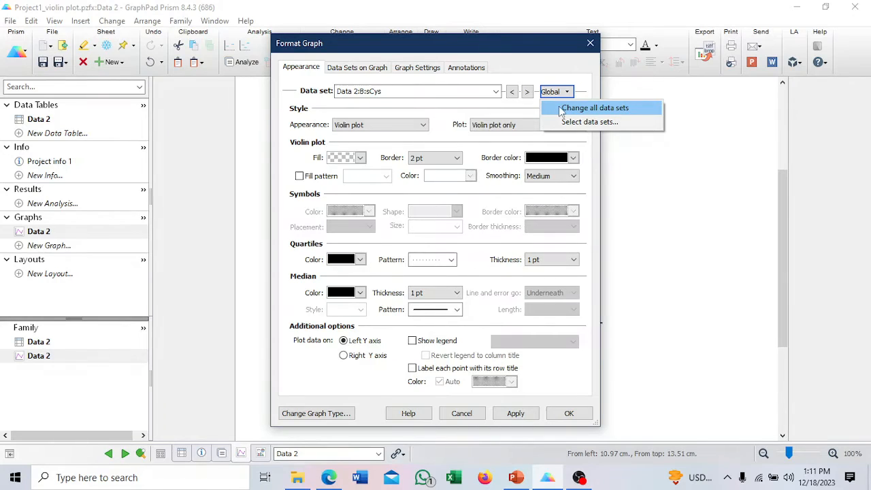
left_click(575, 109)
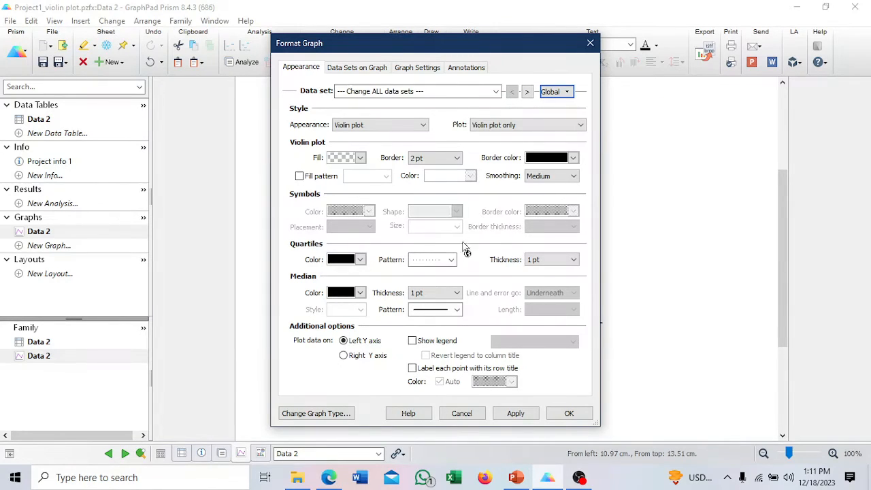
left_click(567, 264)
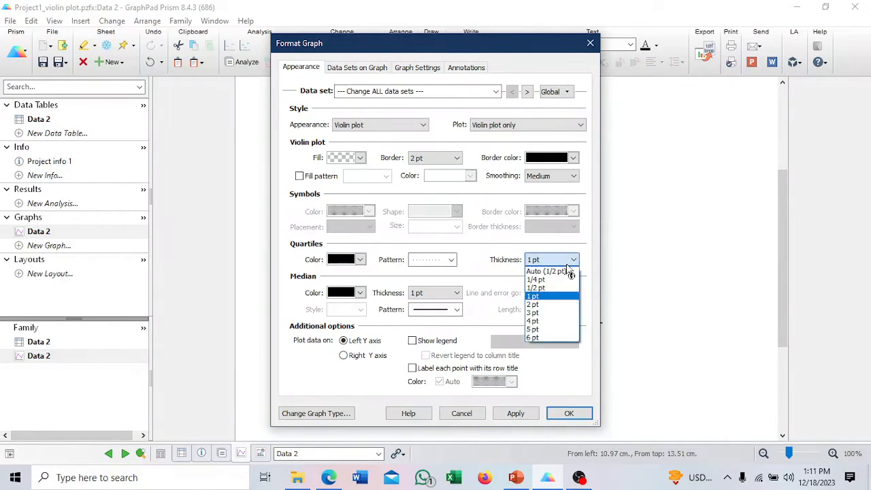
left_click(549, 299)
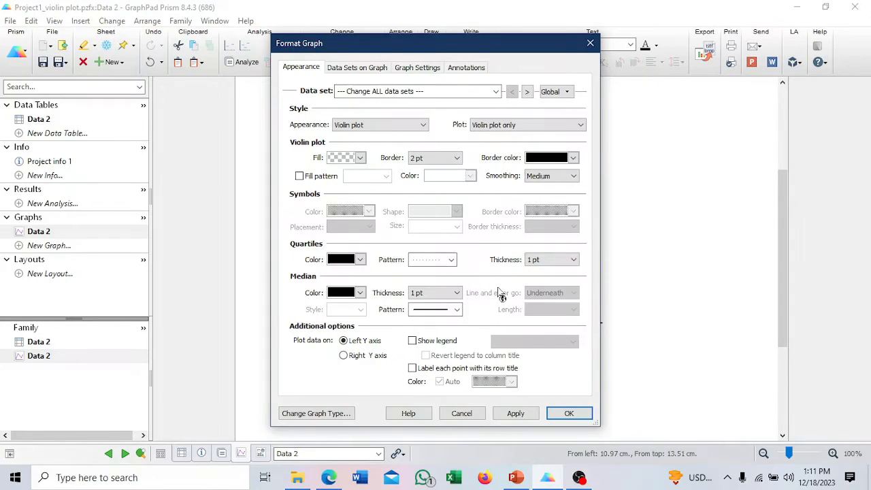
left_click(457, 294)
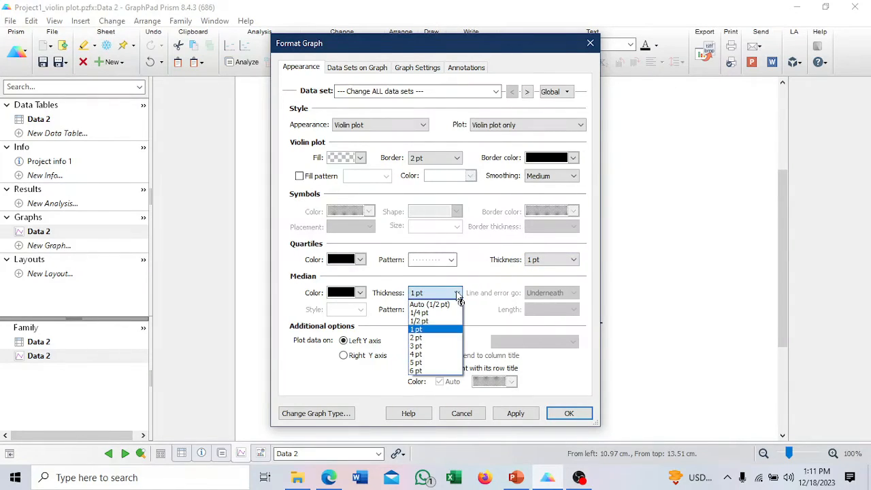
left_click(432, 330)
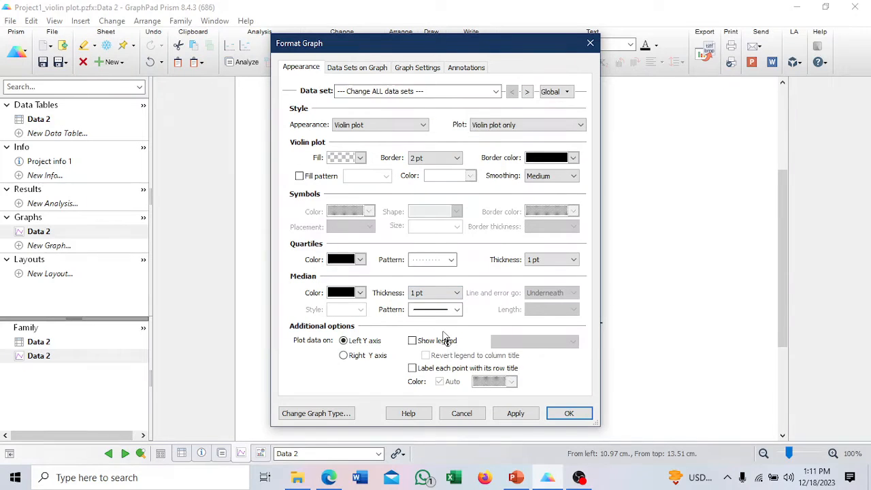
left_click(515, 418)
left_click(569, 415)
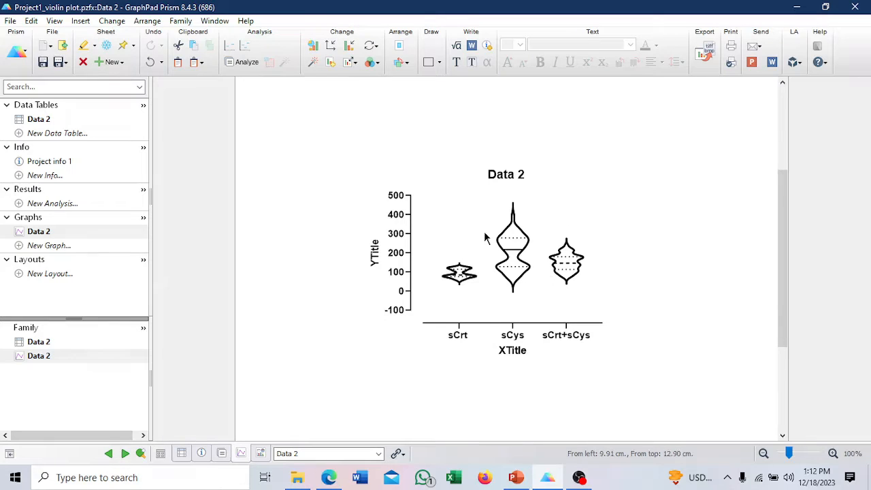
Set the Y-axis title to the suggested eGFRcrt <60 (mL/min/1.73m²).
left_click(374, 253)
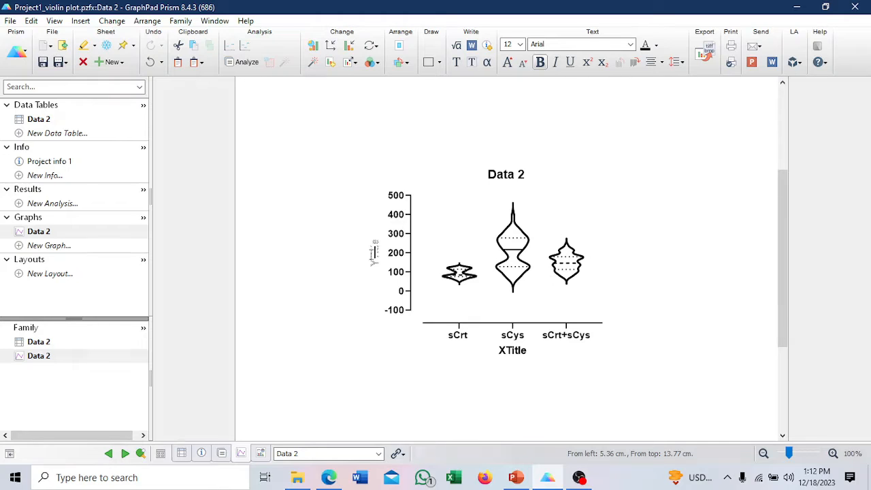
type("E")
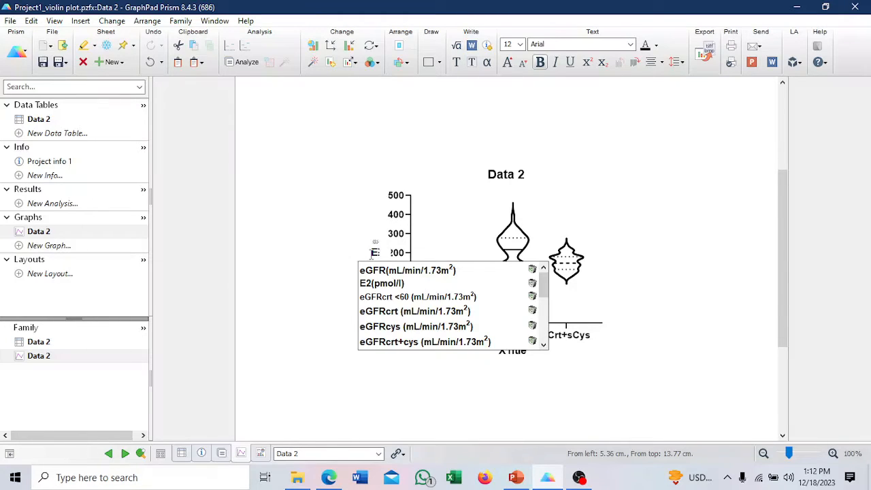
type("G")
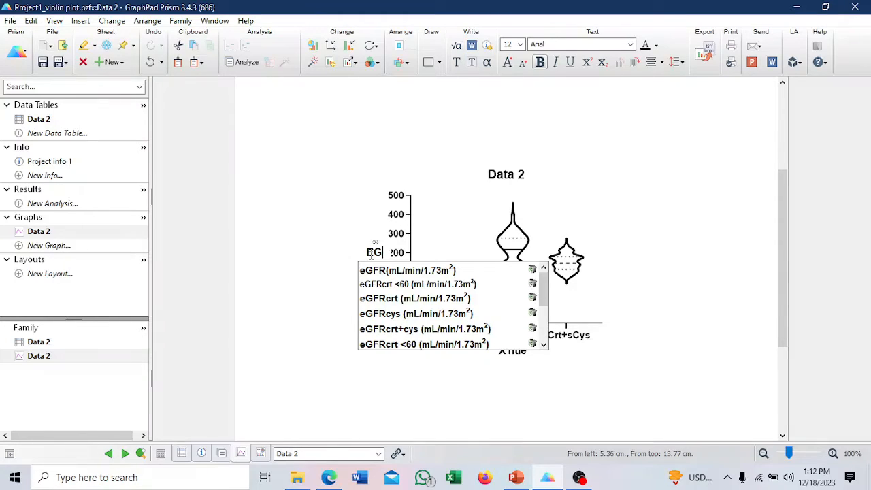
left_click(430, 289)
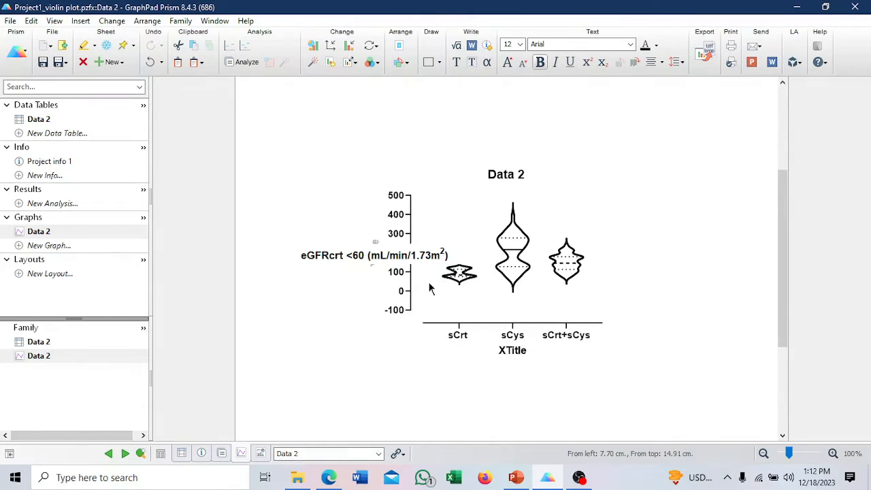
Clear the Y-axis title text and replace it with the suggested title eGFR(mL/min/1.73m²).
left_click(359, 256)
left_click(442, 255)
key("BackSpace")
key("BackSpace")
key("BackSpace")
key("BackSpace")
key("BackSpace")
key("BackSpace")
key("BackSpace")
key("BackSpace")
key("BackSpace")
key("BackSpace")
key("BackSpace")
key("BackSpace")
key("BackSpace")
key("BackSpace")
key("BackSpace")
key("BackSpace")
key("BackSpace")
key("BackSpace")
key("BackSpace")
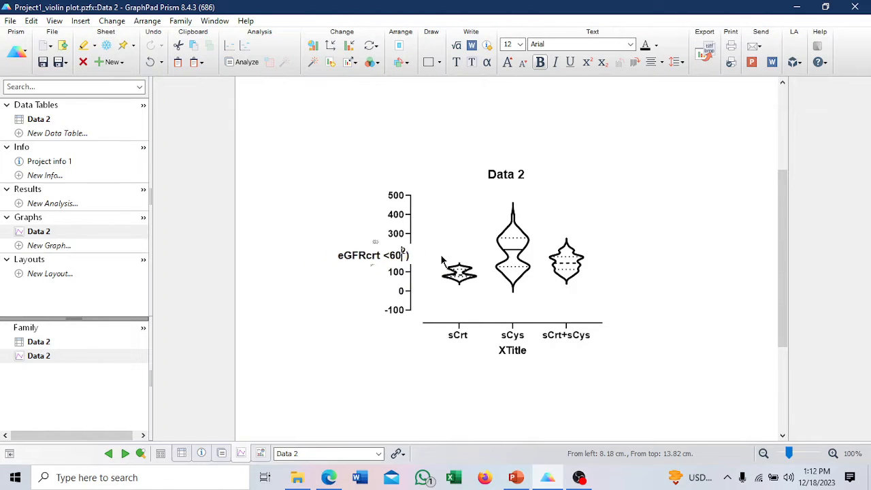
key("BackSpace")
key("BackSpace")
key("BackSpace")
key("BackSpace")
key("BackSpace")
key("BackSpace")
key("BackSpace")
key("BackSpace")
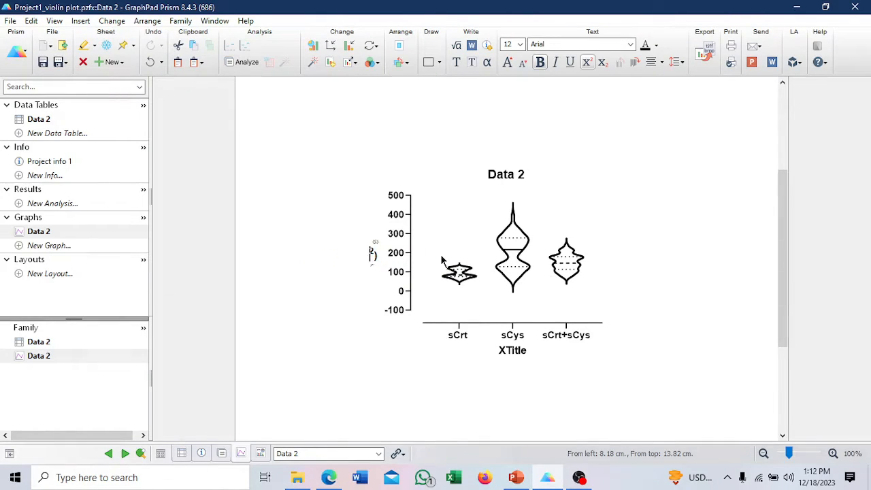
key("Delete")
type("E")
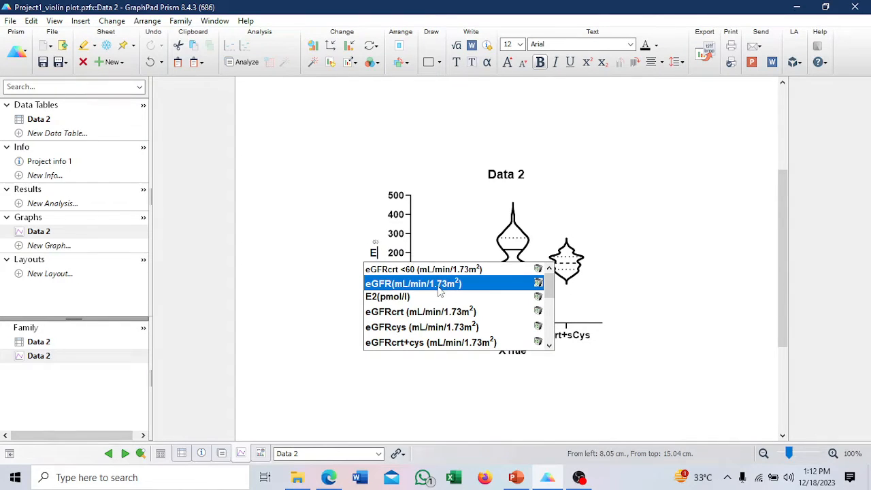
left_click(444, 287)
left_click(423, 359)
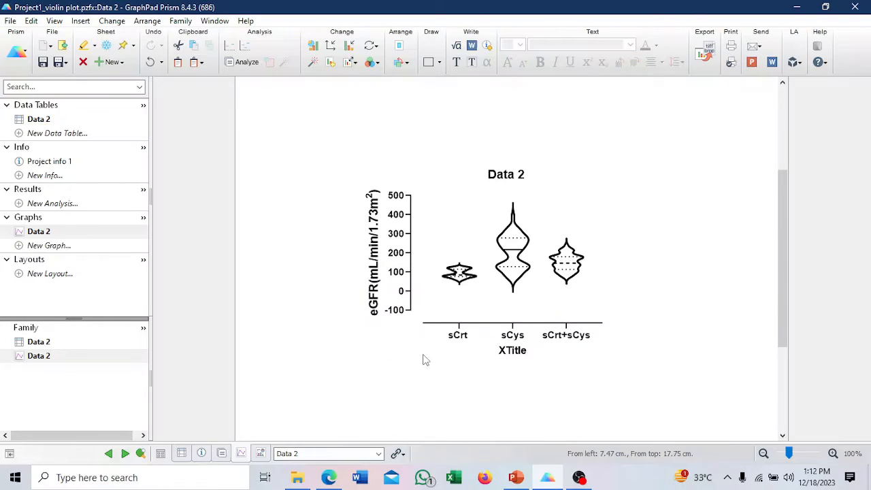
Remove the X-axis title and increase the font size of the X-axis group labels to 14.
left_click(514, 349)
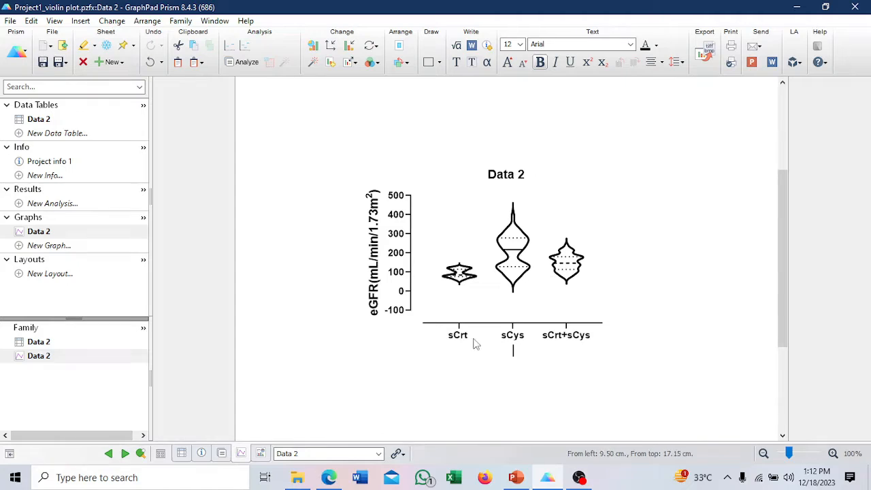
left_click(548, 379)
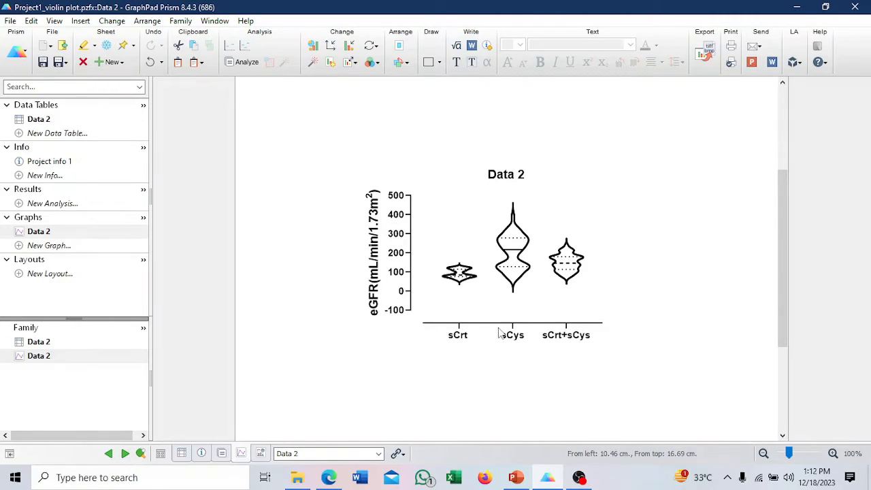
left_click(458, 334)
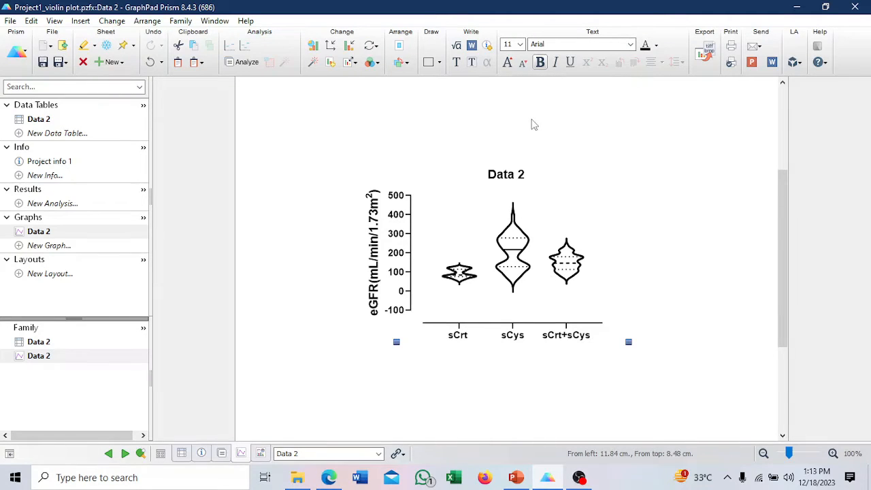
left_click(507, 62)
left_click(507, 62)
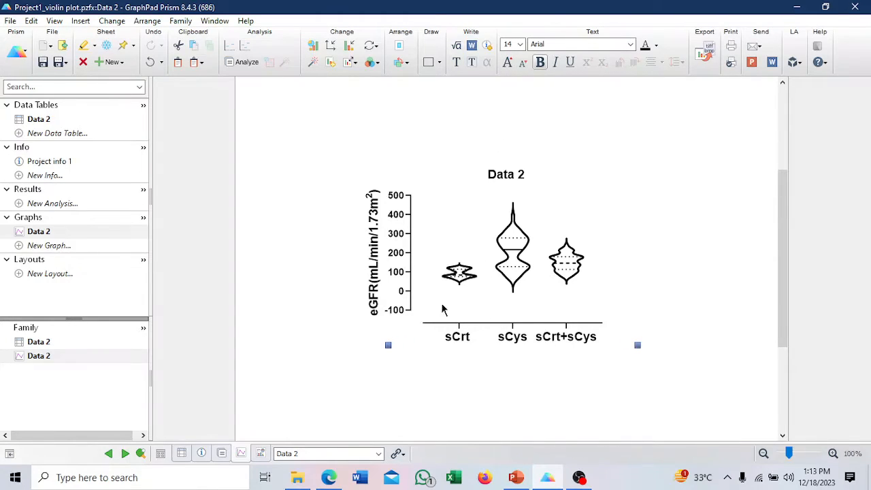
Increase the font size of the Y-axis number labels to 14.
left_click(393, 272)
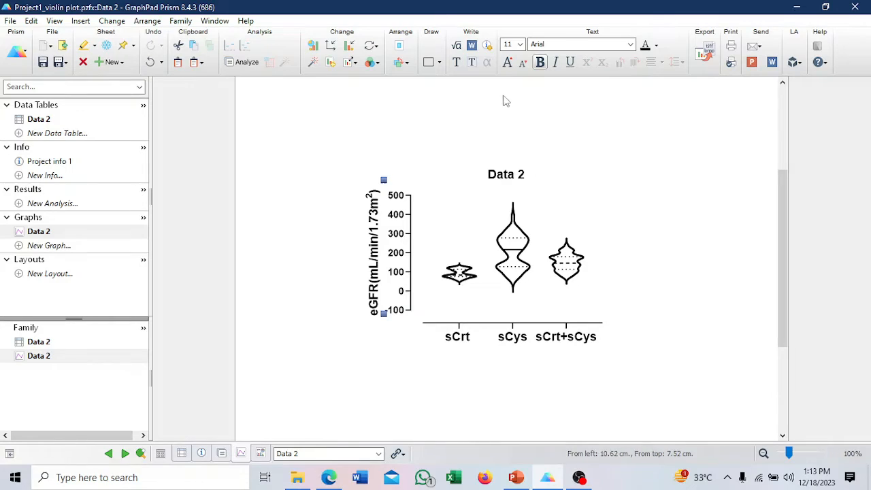
left_click(509, 63)
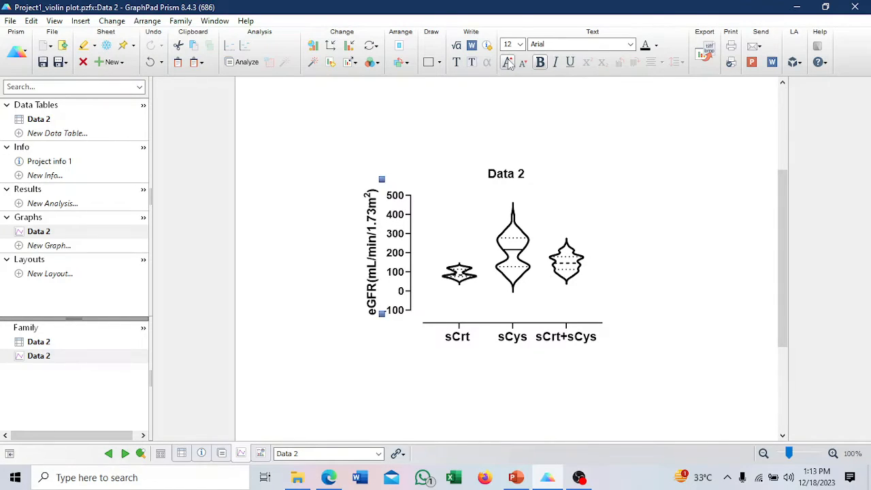
left_click(509, 64)
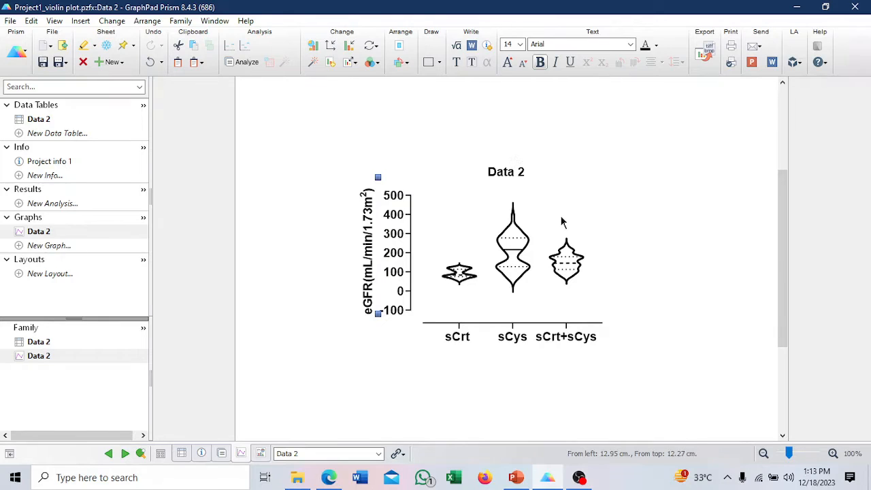
left_click(601, 219)
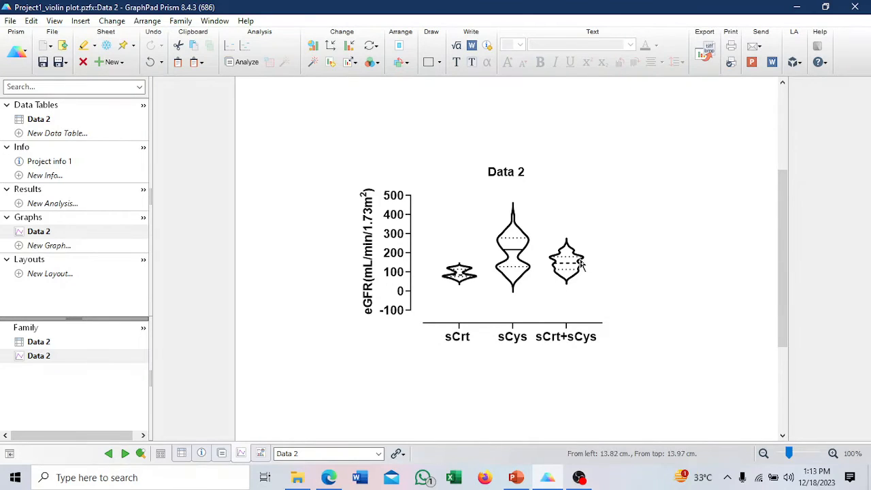
Change the border color of the sCrt violin to red and apply it to the graph.
double_click(460, 282)
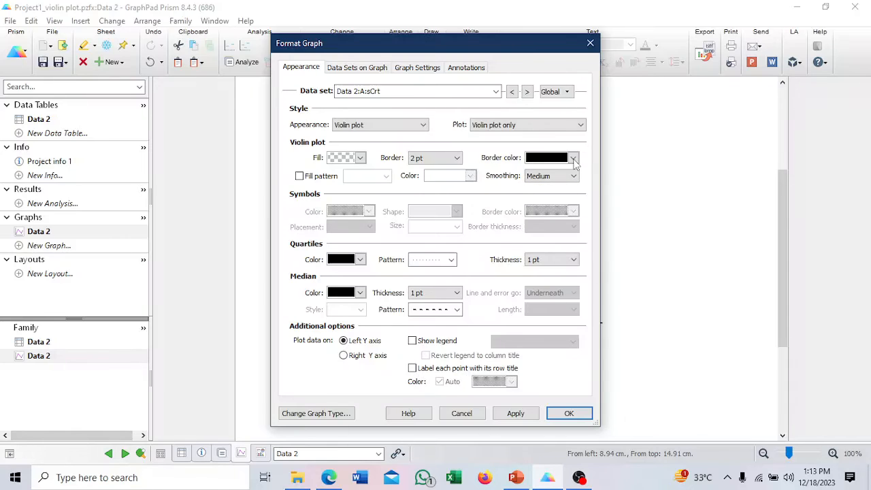
left_click(574, 158)
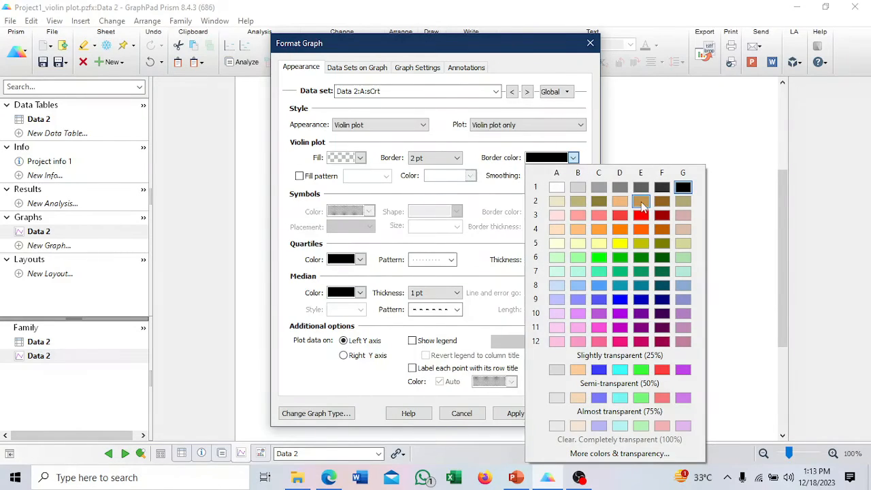
left_click(640, 215)
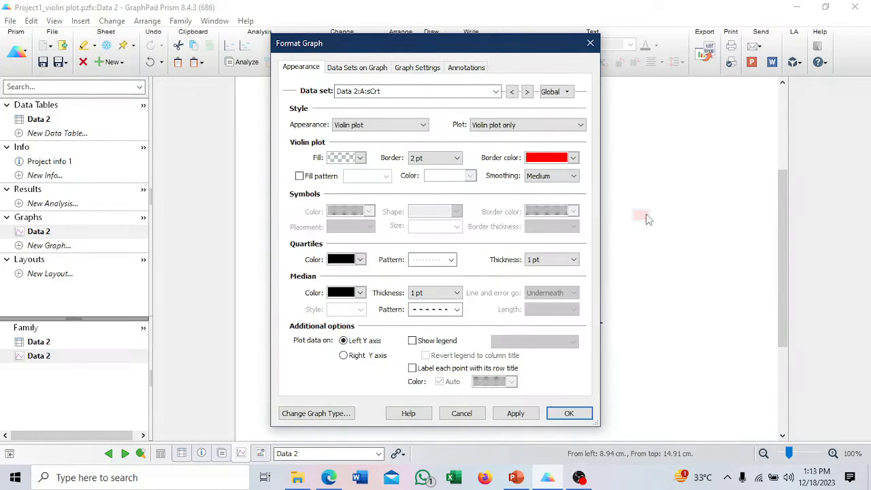
left_click(569, 414)
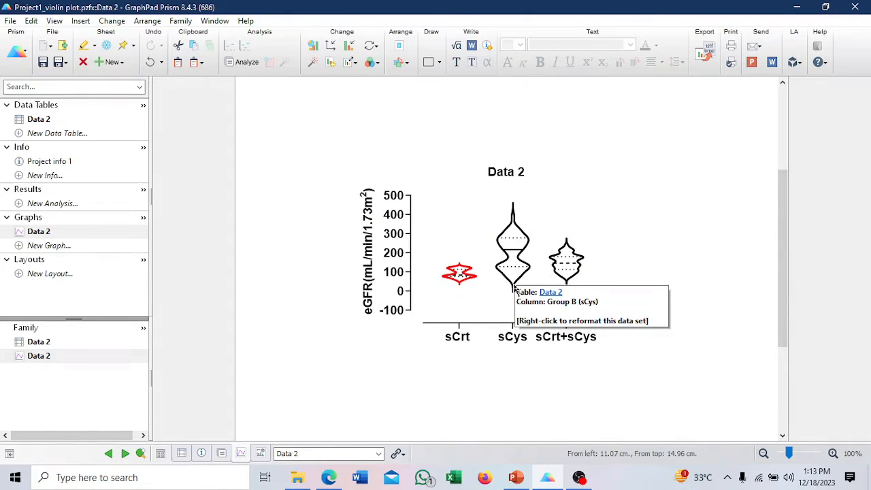
Change the border color of the sCys violin to dark yellow (row 5, column E) and apply it.
double_click(513, 289)
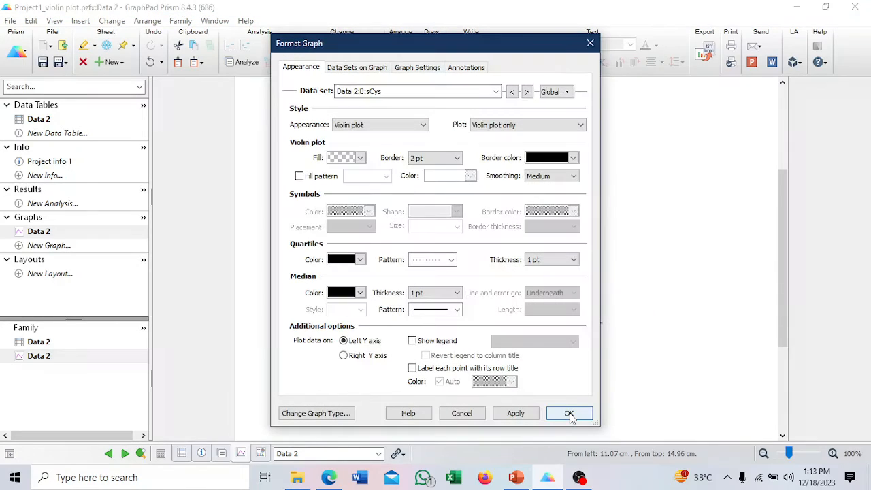
left_click(573, 157)
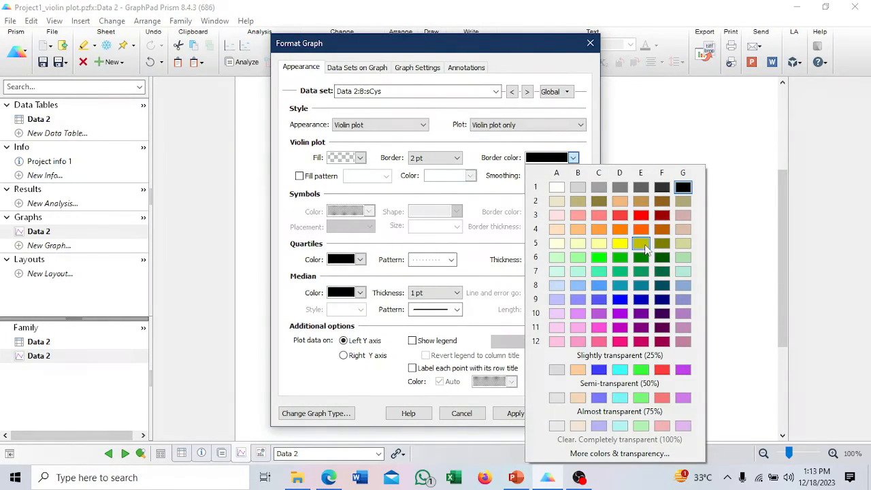
left_click(640, 243)
left_click(569, 413)
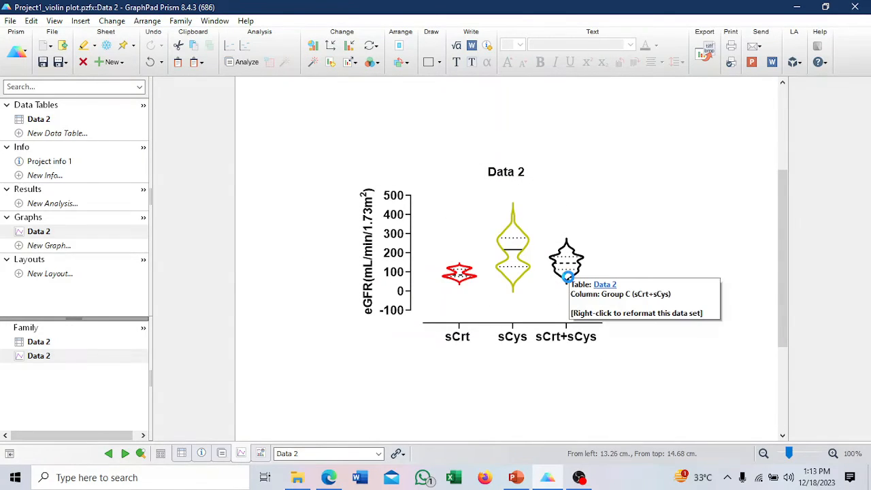
Change the border color of the sCrt+sCys violin to green (row 6, column E) and apply it.
double_click(570, 281)
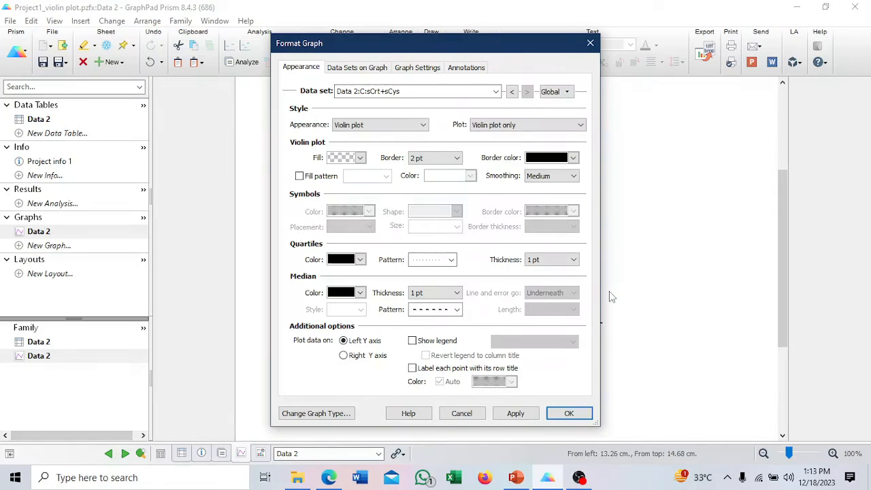
left_click(574, 158)
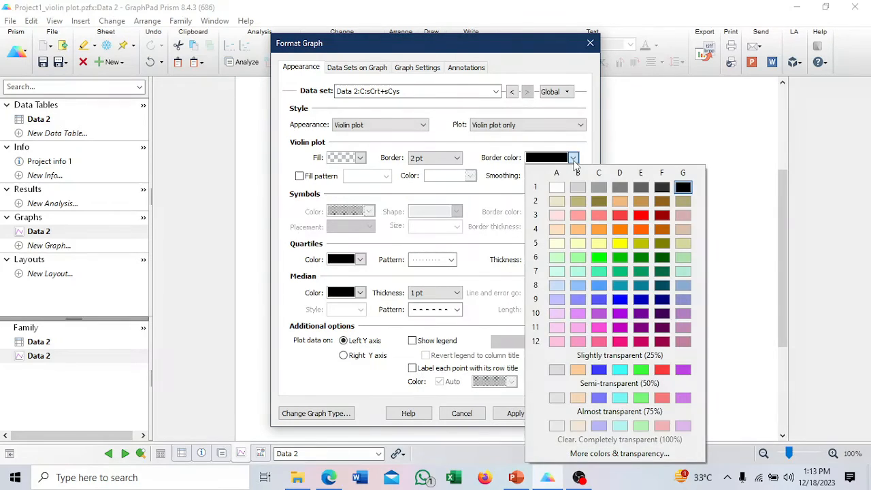
left_click(641, 257)
left_click(575, 412)
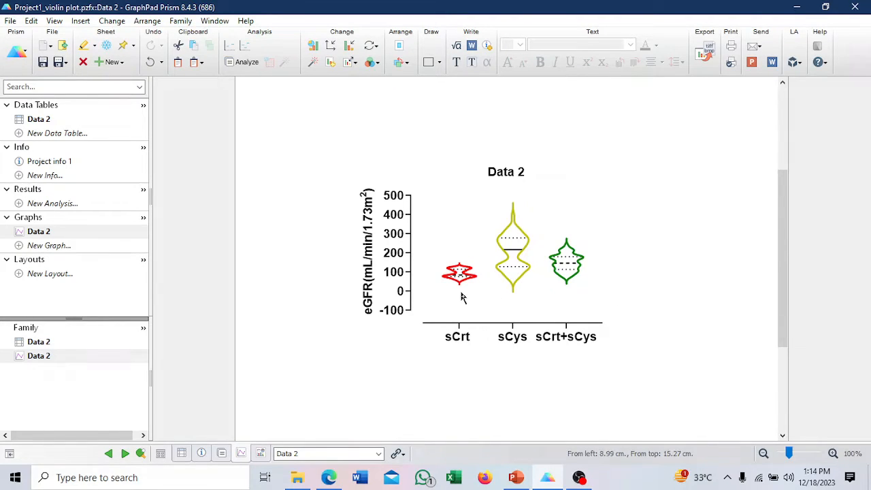
mouse_move(457, 283)
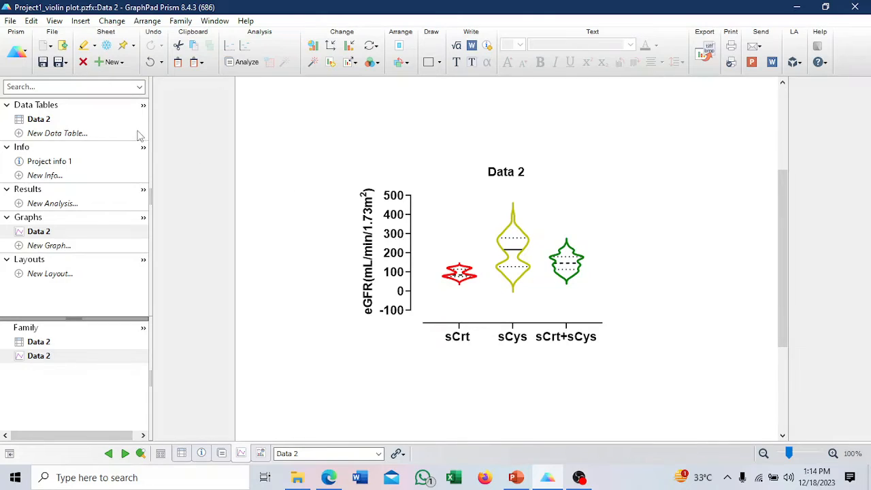
Start a one-way ANOVA on sCrt, sCys and sCrt+sCys from the Data 2 table, choosing no pairing and the nonparametric test.
left_click(39, 120)
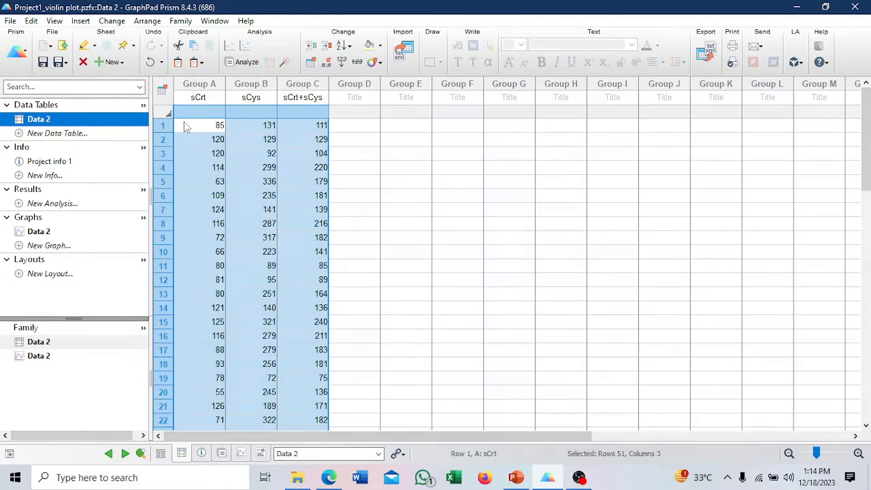
left_click(247, 62)
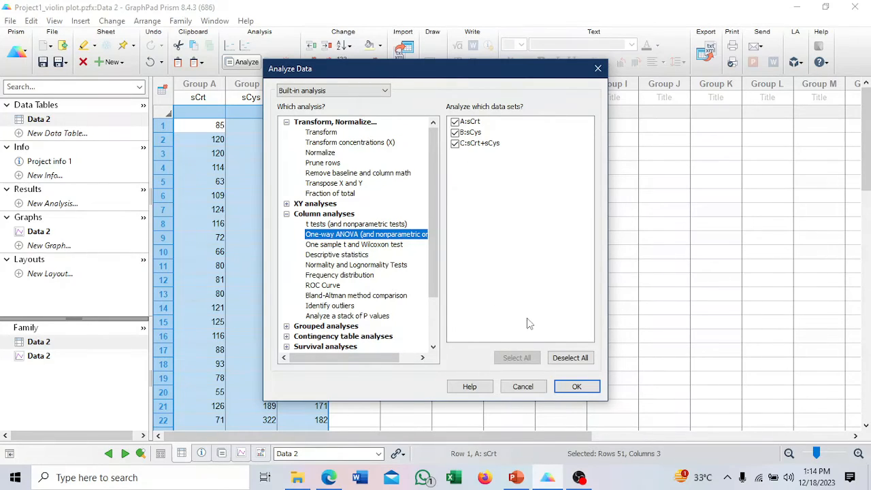
left_click(577, 387)
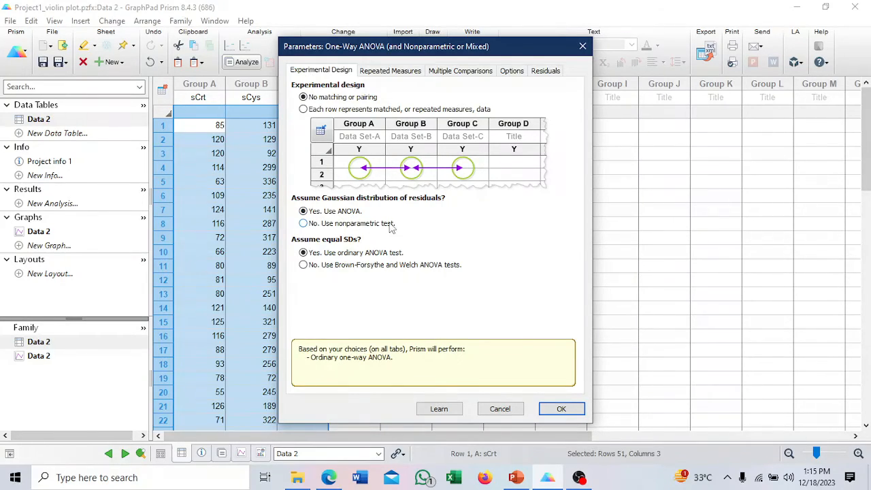
left_click(303, 225)
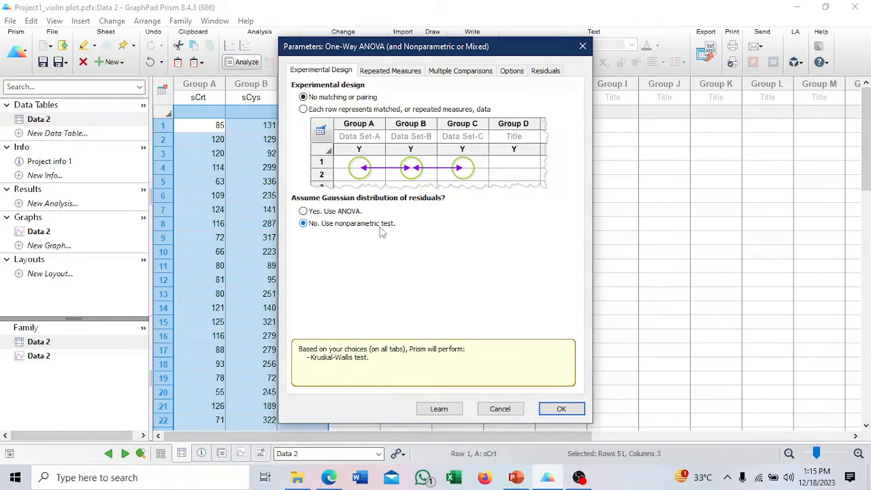
Set the follow-up tests to compare each column's mean rank with every other column, check the remaining analysis options and run the analysis.
left_click(458, 72)
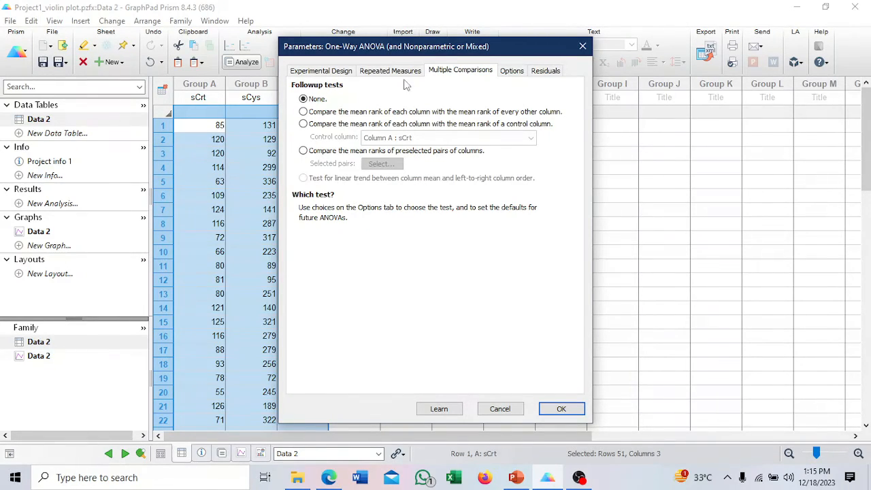
left_click(326, 113)
left_click(512, 72)
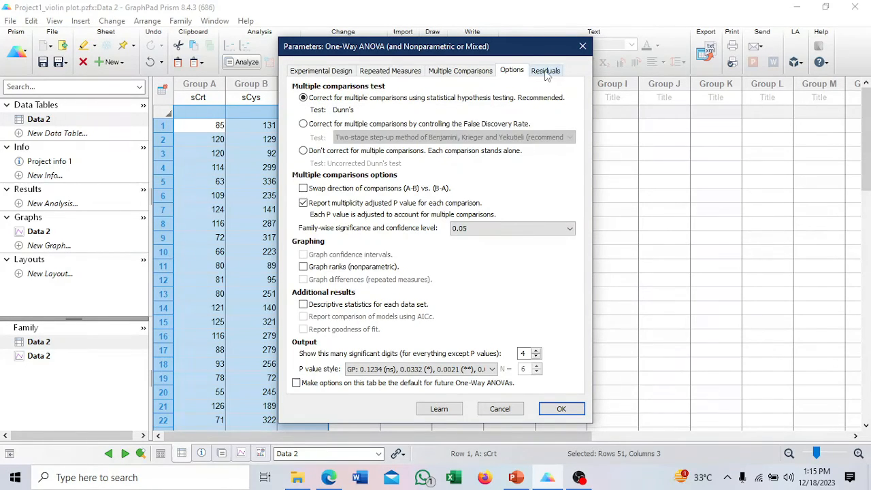
left_click(544, 75)
left_click(515, 76)
left_click(444, 72)
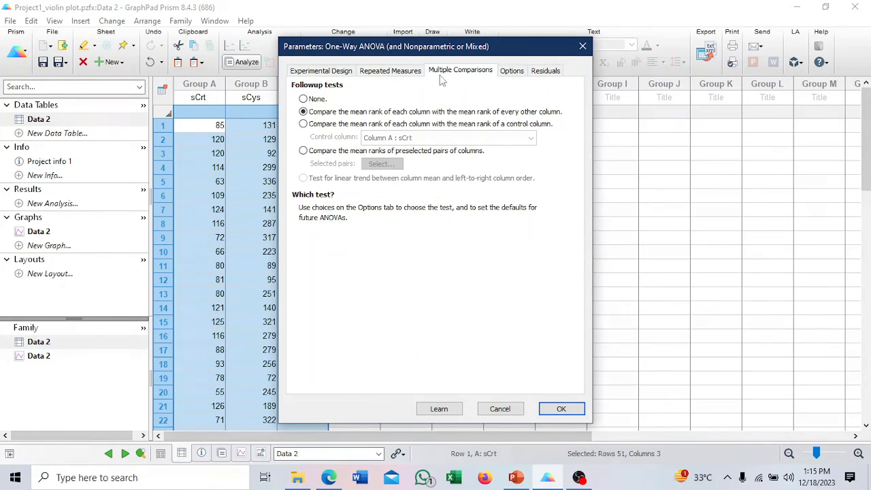
left_click(558, 408)
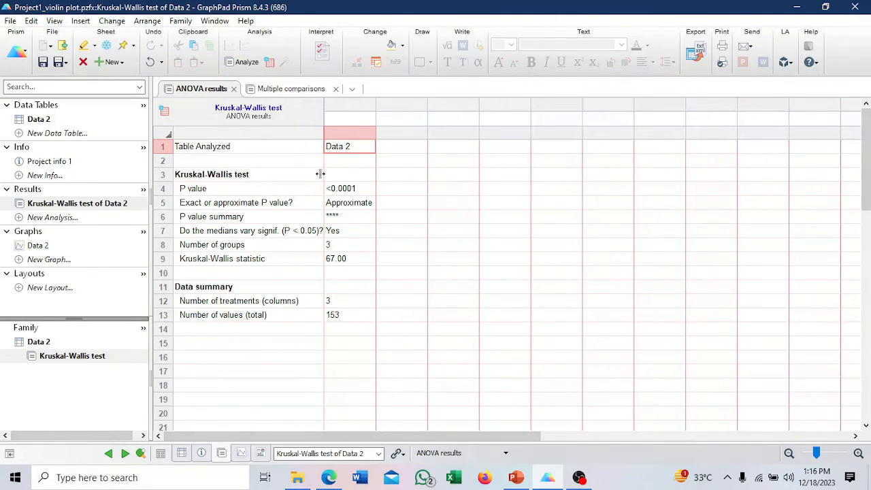
Review Dunn's multiple comparisons results and the main ANOVA results of the Kruskal-Wallis test.
left_click(289, 94)
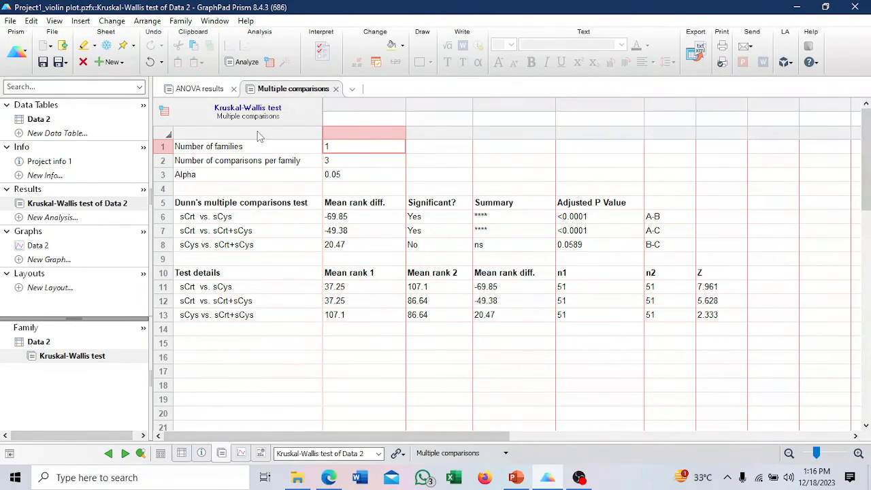
left_click(200, 95)
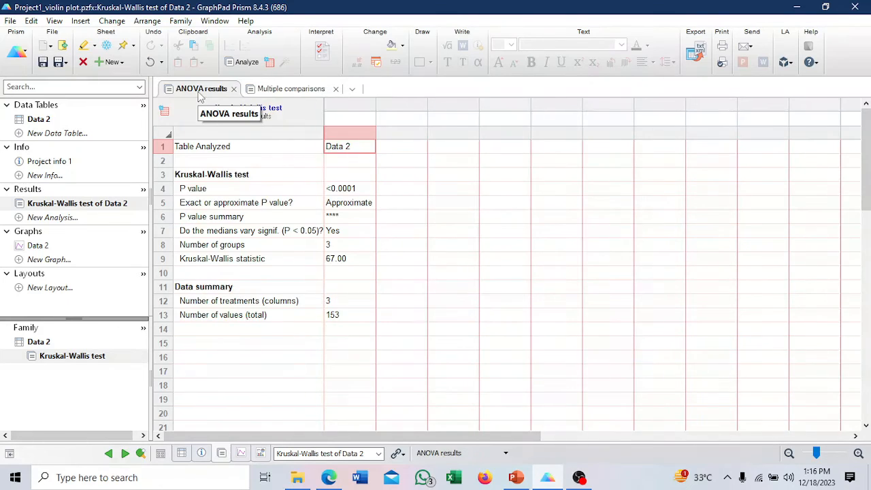
Delete the "Data 2" title from the violin plot graph.
left_click(31, 248)
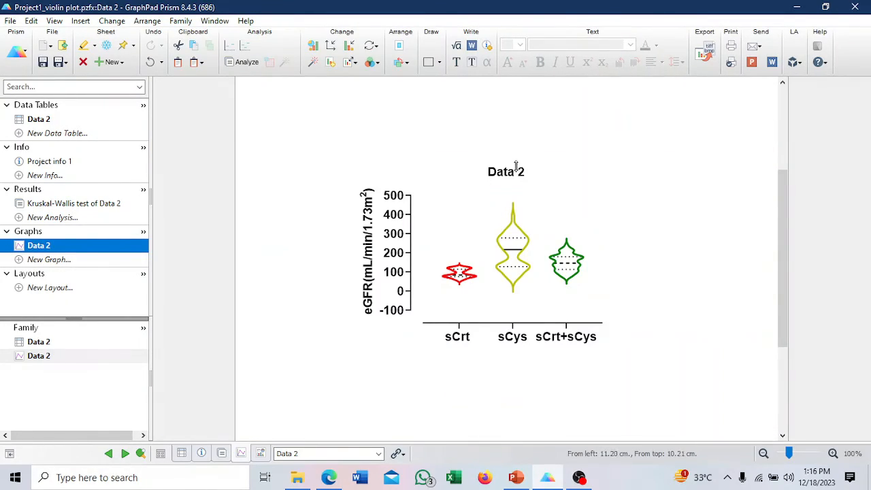
double_click(515, 167)
key("Delete")
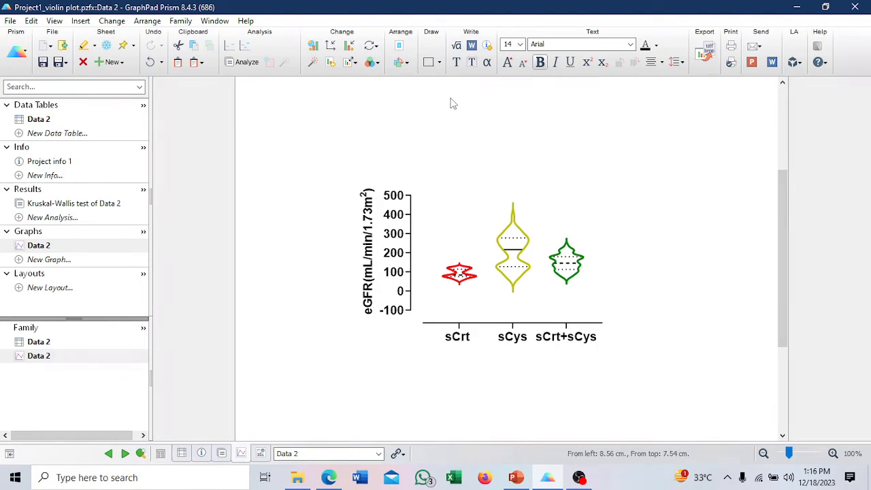
Draw a plain line with text above the violins from sCrt to sCys and label it ***.
left_click(439, 63)
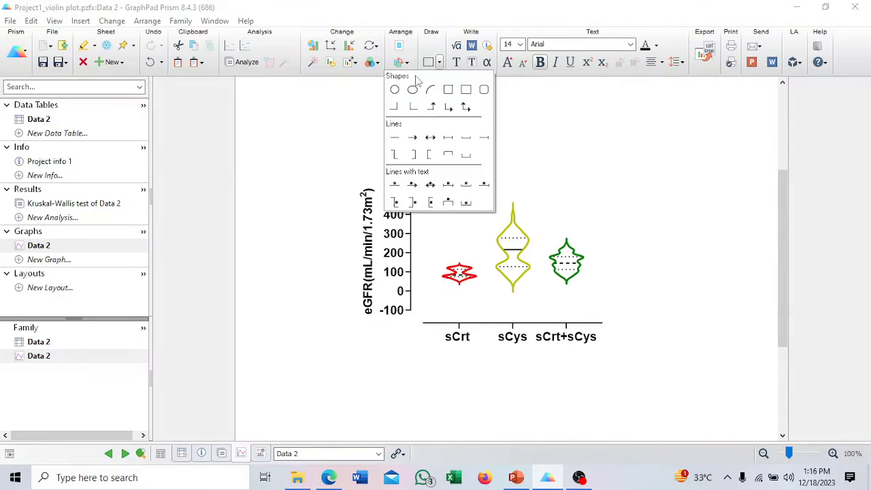
left_click(396, 188)
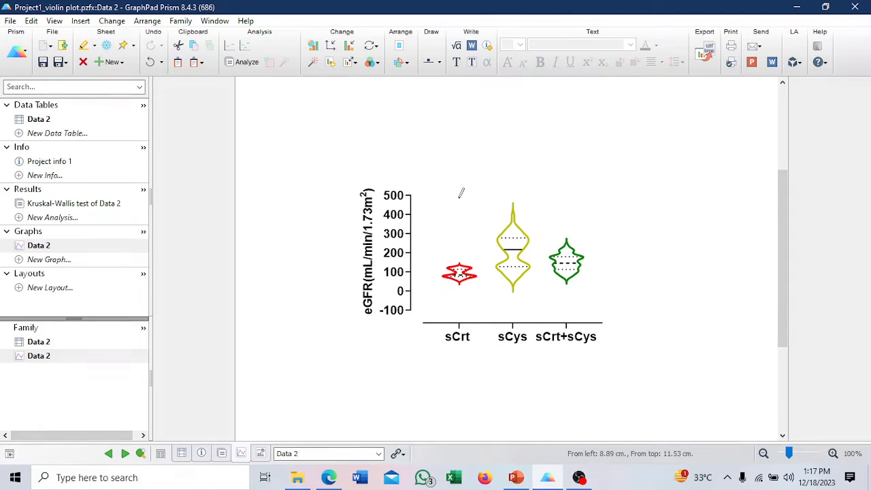
left_click_drag(461, 193, 515, 196)
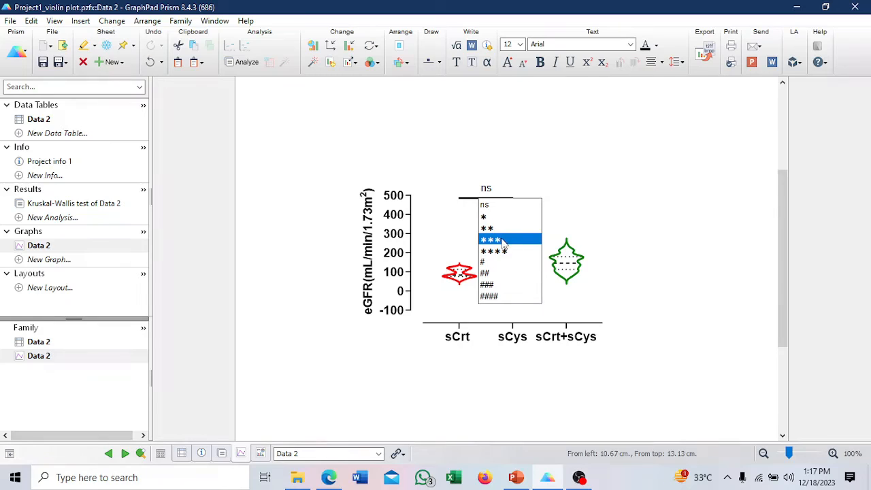
left_click(497, 242)
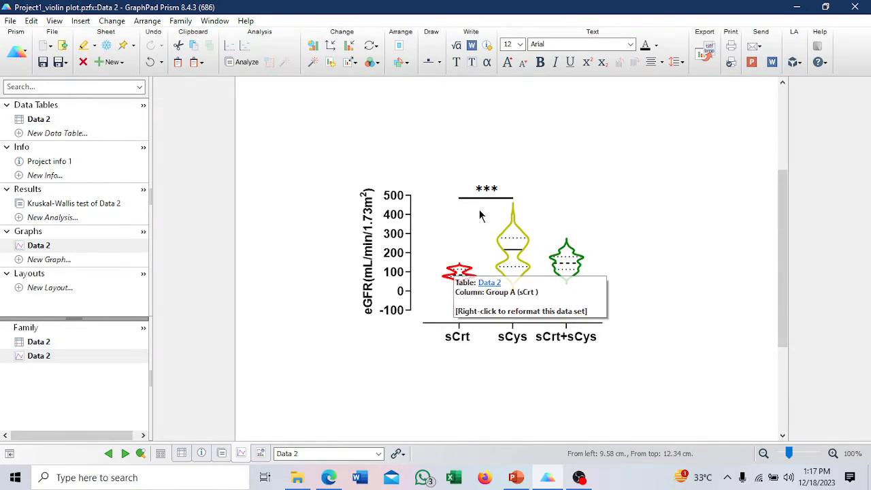
Draw a second plain line with text above the first, from sCrt to sCrt+sCys, and label it ***.
left_click(439, 62)
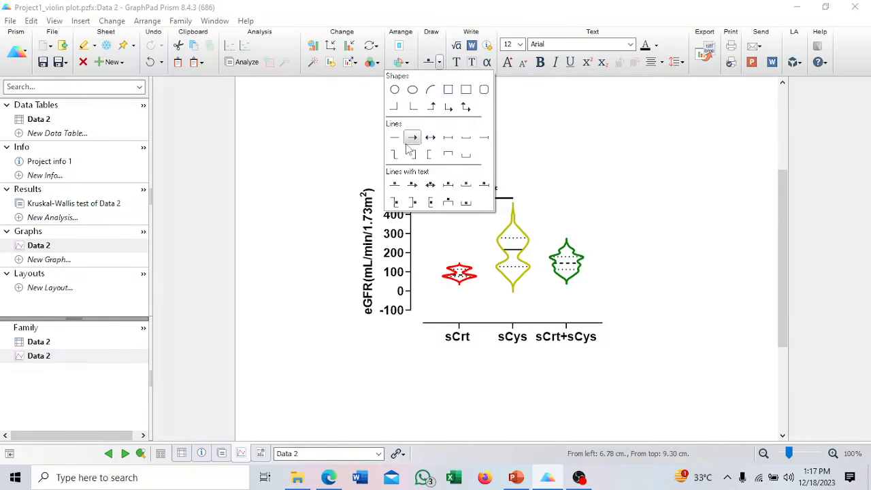
left_click(396, 184)
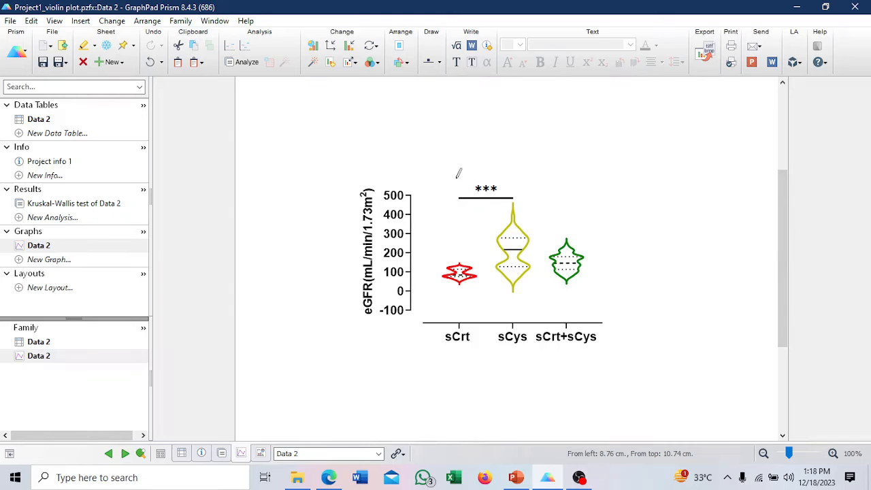
left_click_drag(460, 177, 571, 177)
left_click(540, 222)
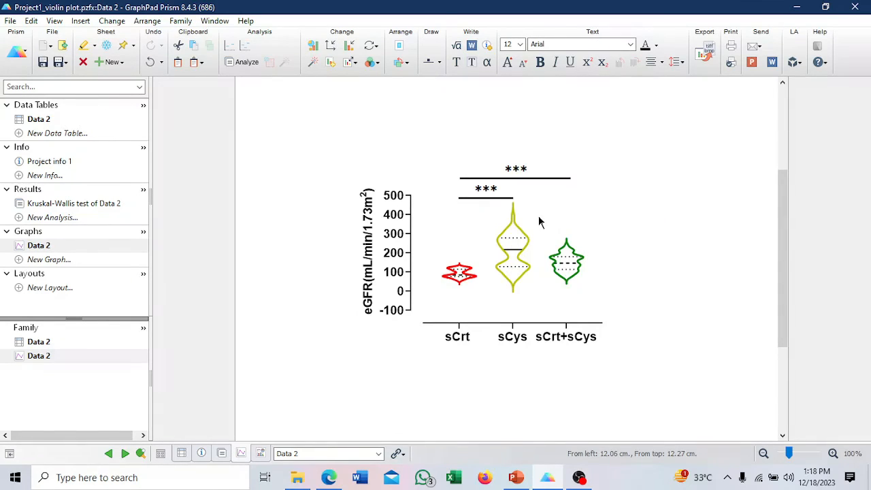
left_click(614, 211)
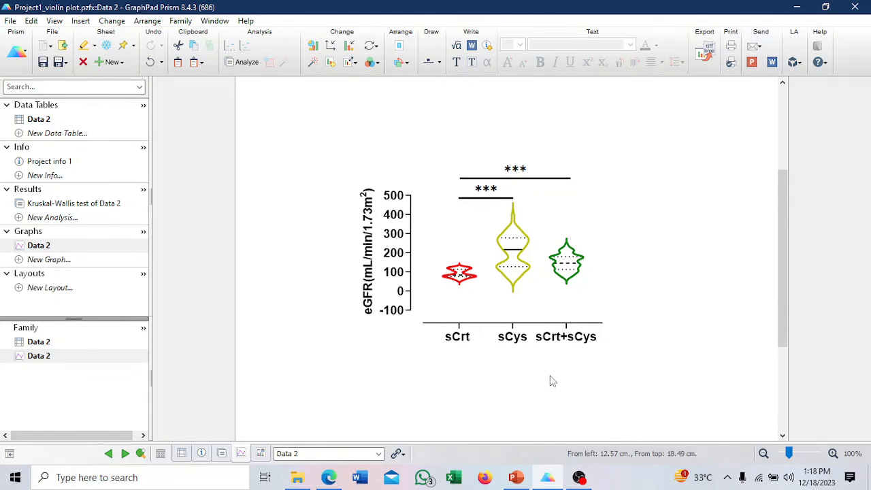
Switch to PowerPoint to view the Presentation1_violin slide containing the violin plot.
left_click(516, 478)
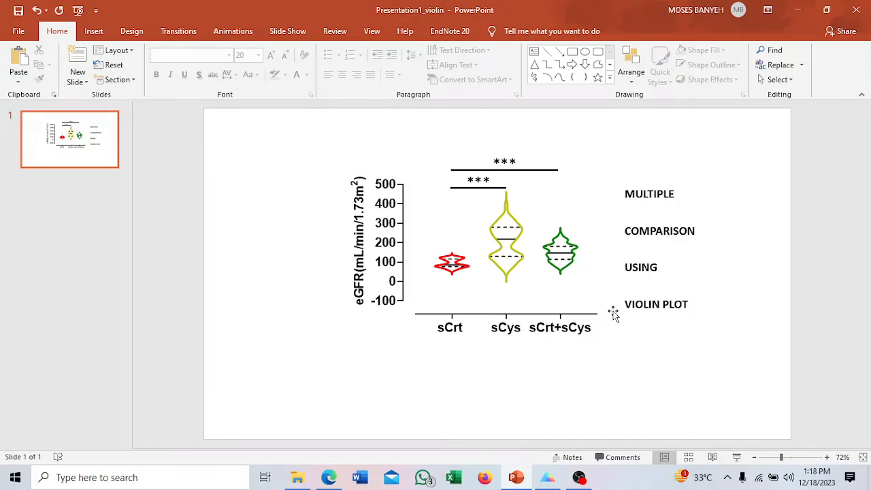